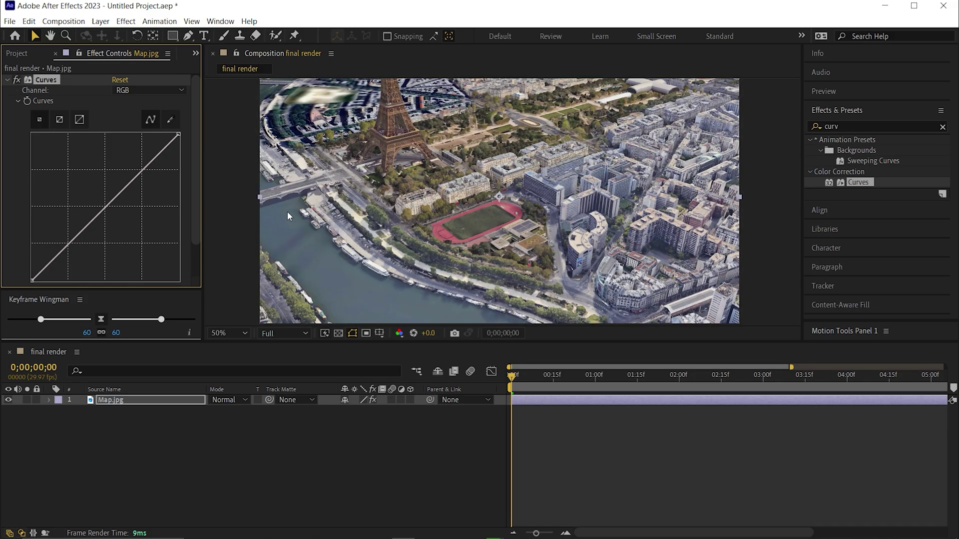
Shape the RGB curve of Map.jpg into an S-curve with lowered shadows and raised highlights
left_click_drag(56, 254, 59, 274)
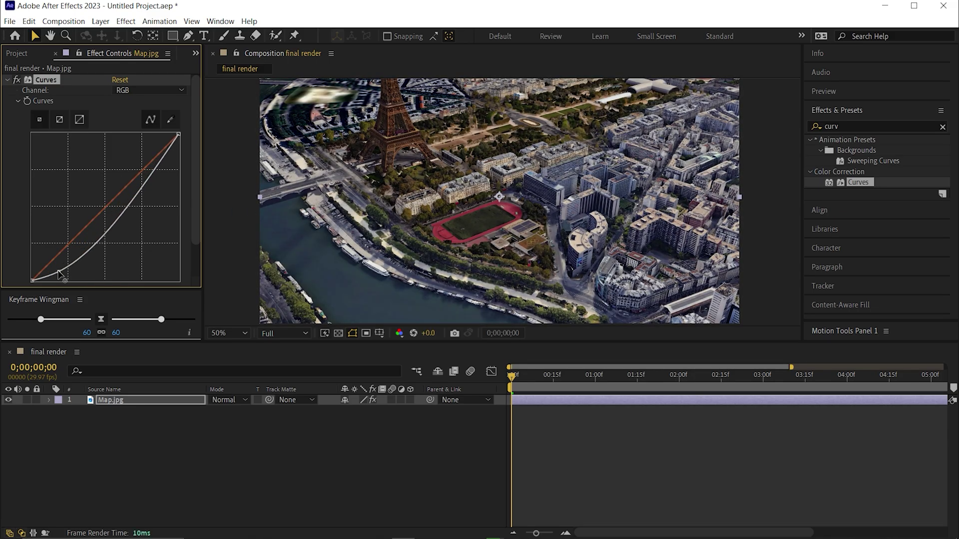
left_click_drag(159, 164, 156, 152)
left_click_drag(59, 272, 63, 275)
scroll(453, 206, "down", 2)
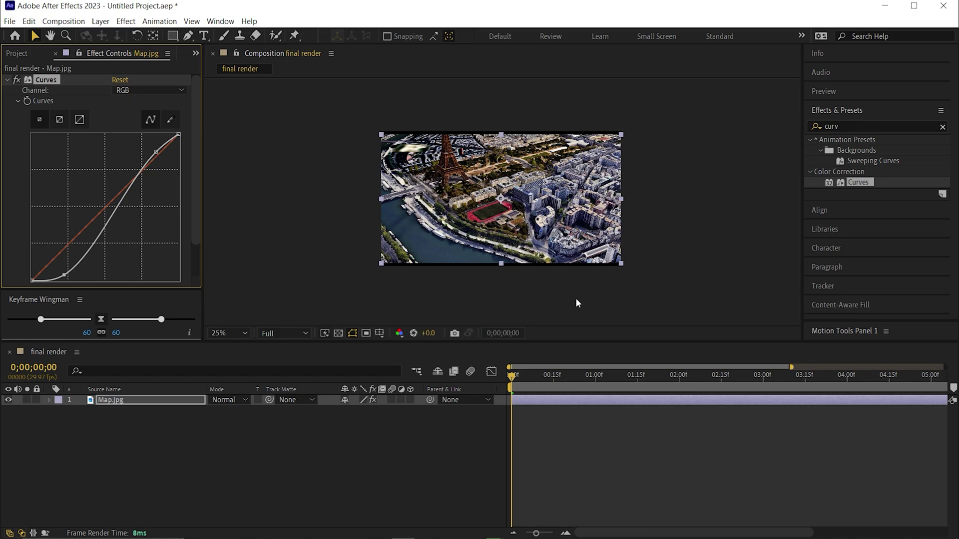
Enlarge the Map.jpg layer beyond the composition frame and reposition it to frame the stadium and neighbouring buildings
left_click(201, 462)
left_click(114, 400)
scroll(602, 225, "up", 2)
scroll(519, 165, "down", 2)
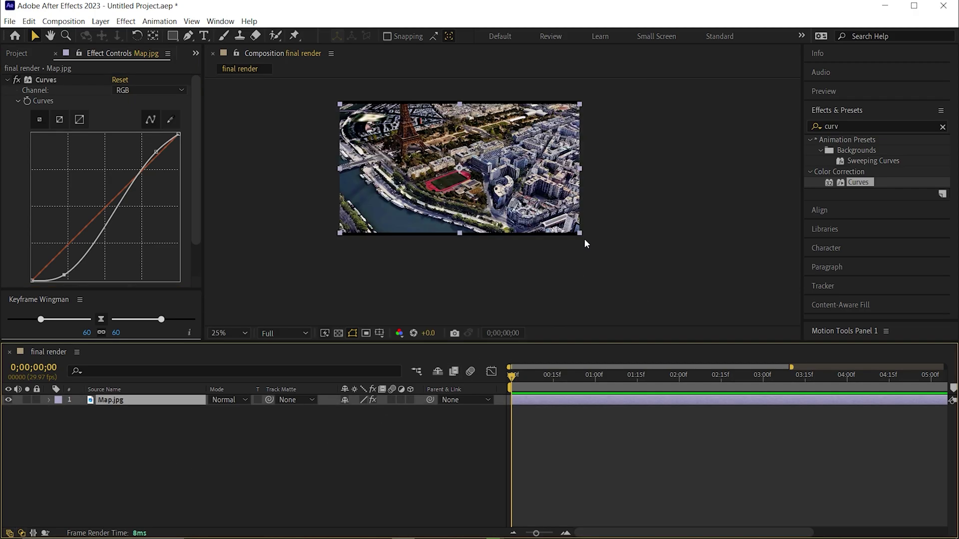
left_click_drag(580, 233, 646, 279)
mouse_move(579, 208)
left_mouse_down()
mouse_move(564, 181)
mouse_move(564, 213)
left_mouse_up()
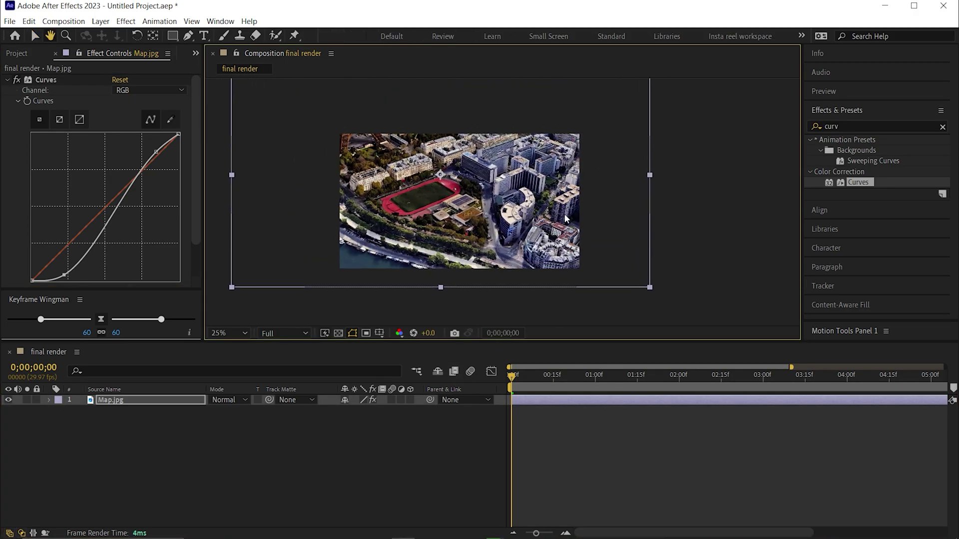
scroll(520, 235, "down", 1)
scroll(516, 244, "up", 1)
mouse_move(502, 246)
left_mouse_down()
mouse_move(515, 243)
mouse_move(507, 246)
left_mouse_up()
left_click_drag(661, 274, 685, 289)
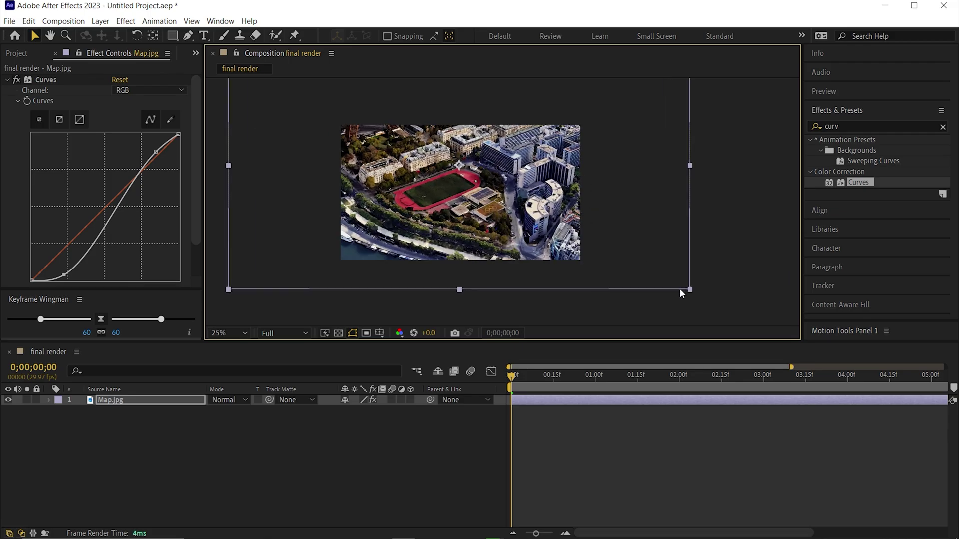
left_click_drag(544, 243, 537, 238)
left_click_drag(488, 205, 510, 202)
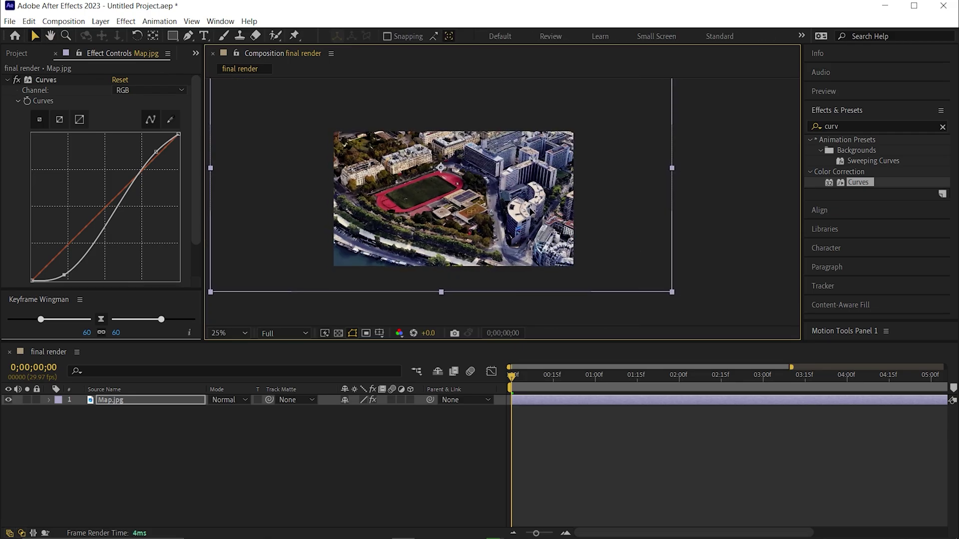
Pre-compose the Map.jpg layer as "Map", moving all attributes into the new composition
left_click(129, 402)
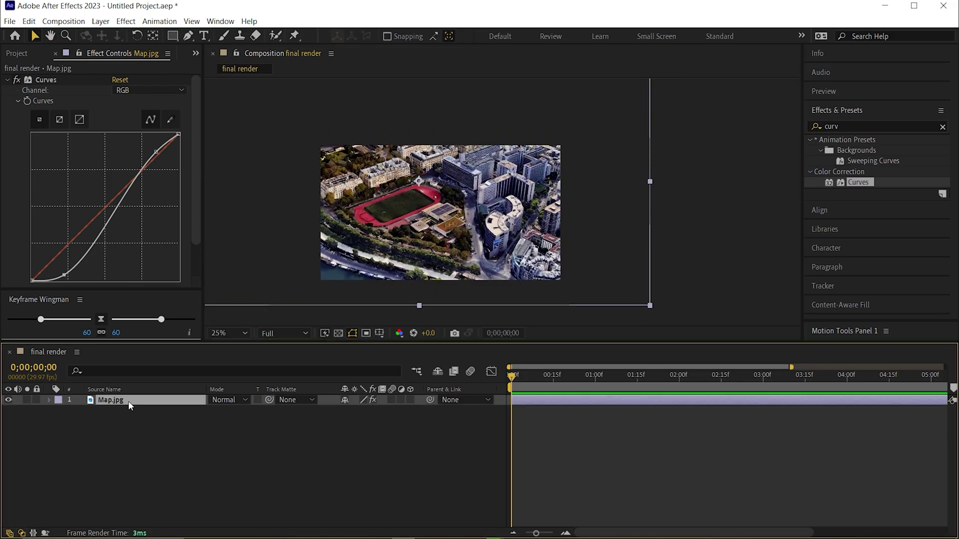
right_click(130, 406)
left_click(160, 332)
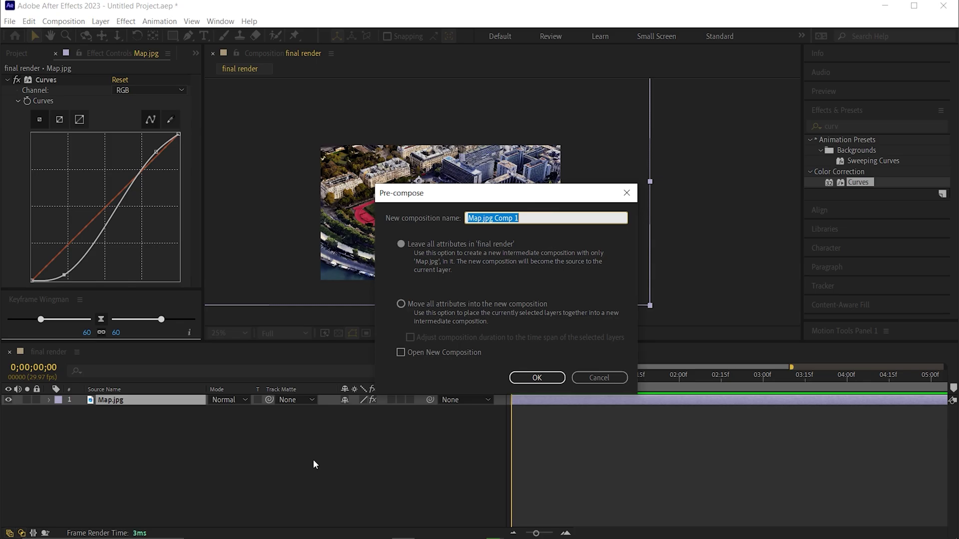
type("Map")
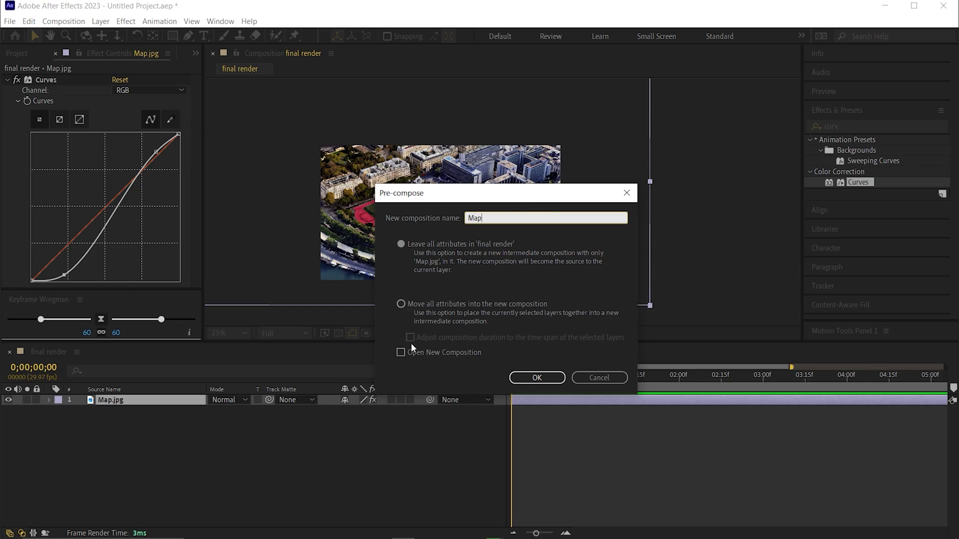
left_click(400, 304)
left_click(530, 377)
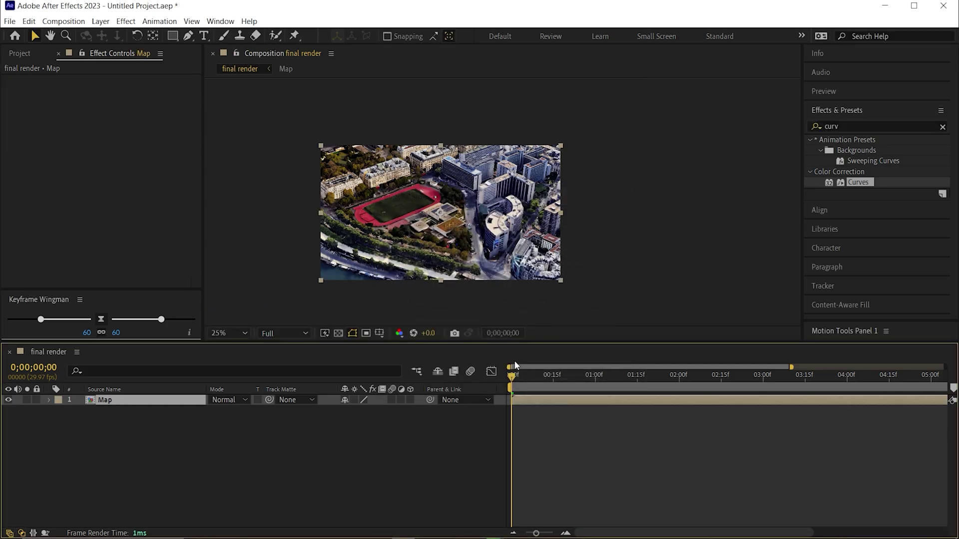
Find the Tint effect and apply it to the Map layer
left_click(117, 449)
left_click(116, 400)
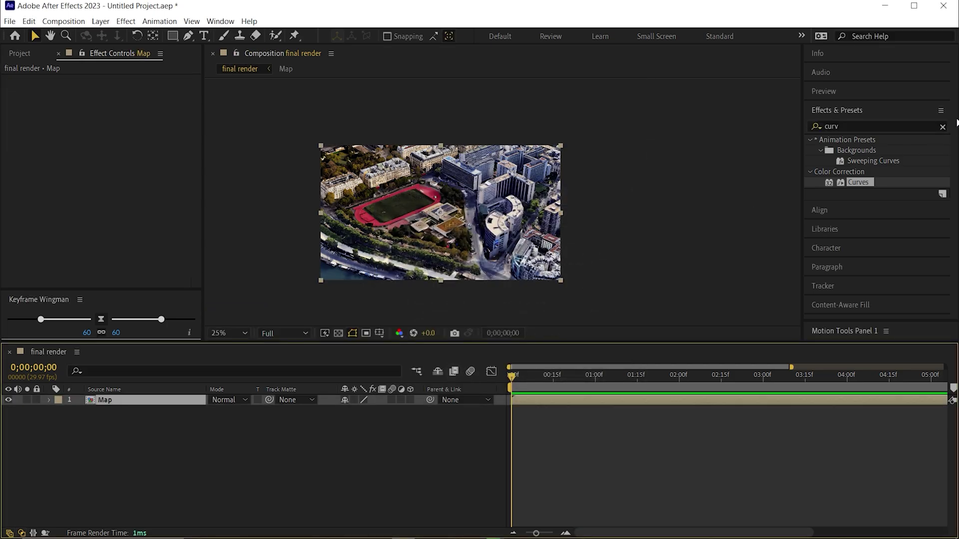
left_click(863, 128)
type("tint")
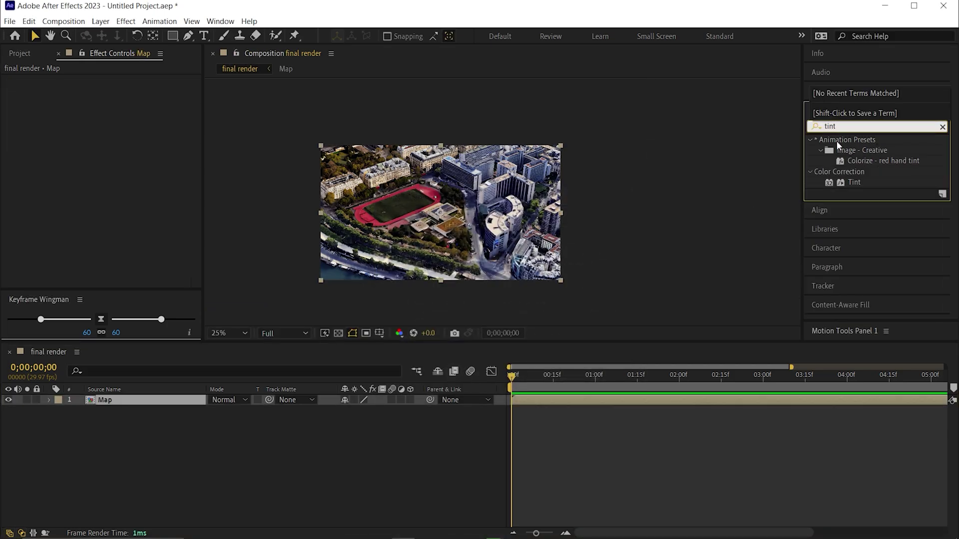
double_click(853, 182)
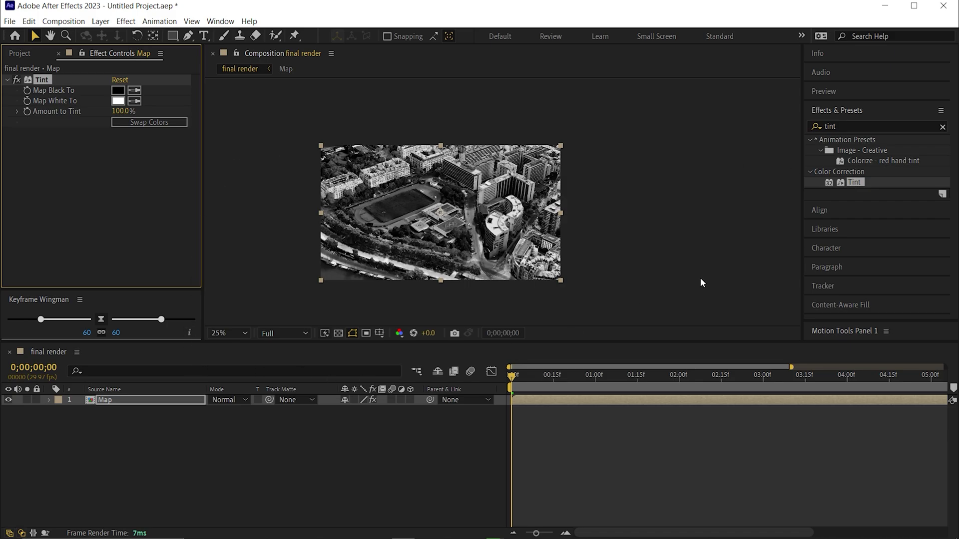
Find the Brightness & Contrast effect and add it to the Map layer
left_click(855, 123)
type("br")
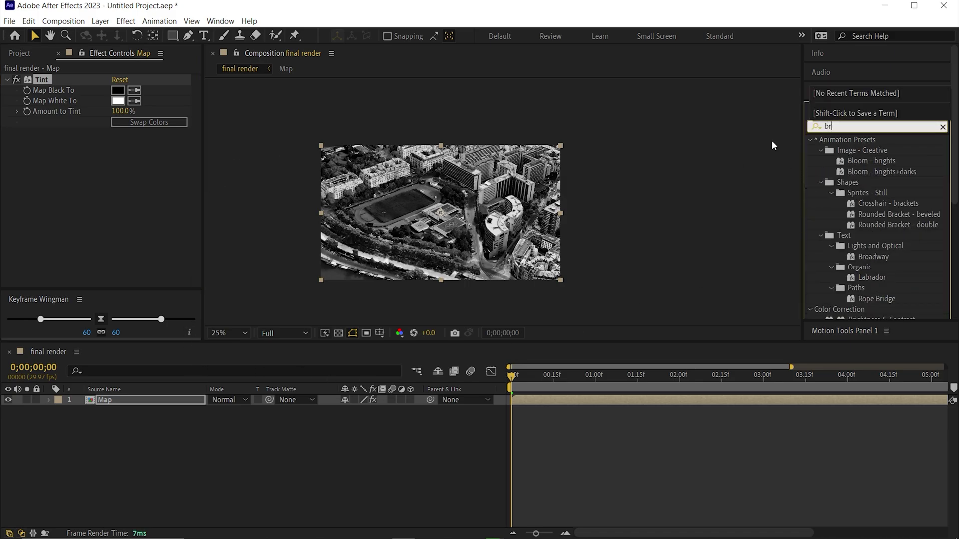
type("i")
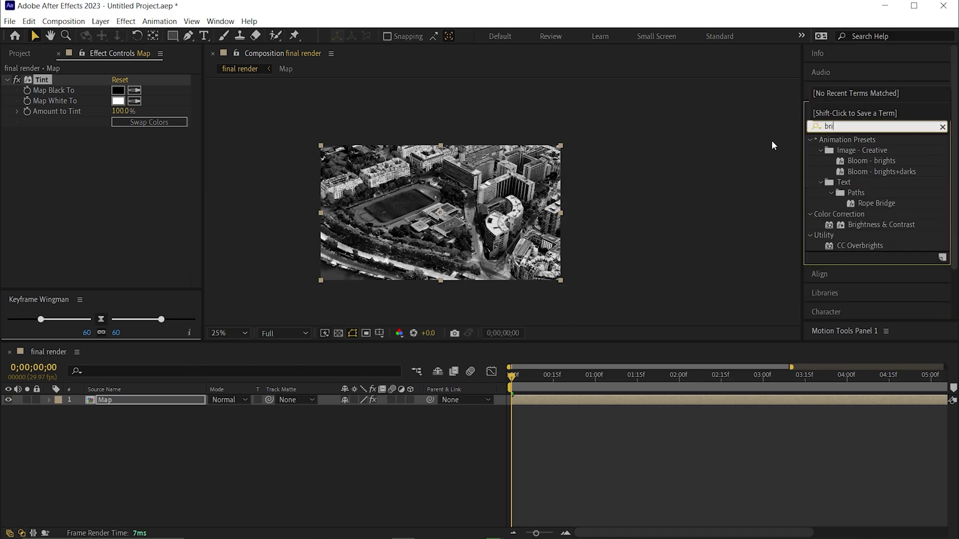
double_click(867, 226)
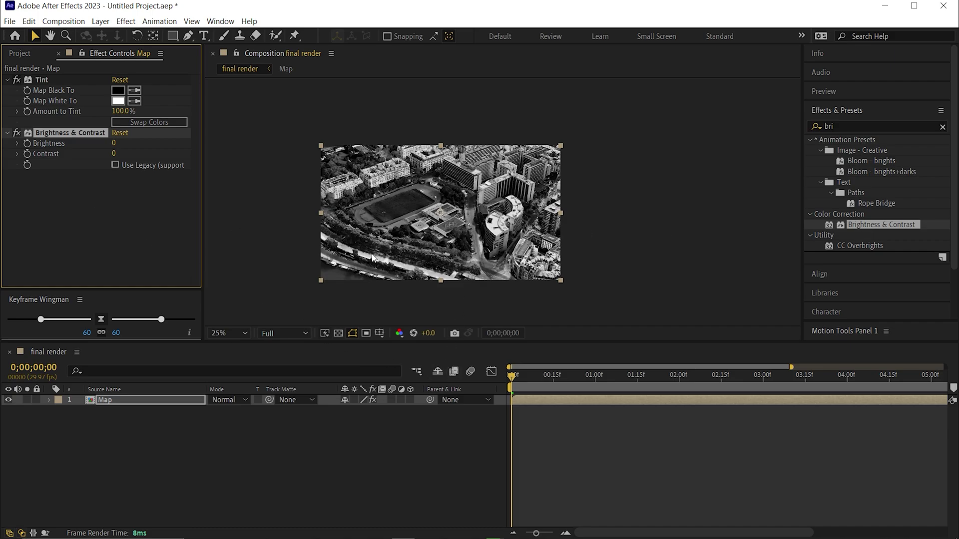
Keyframe Amount to Tint from 0% at the start to 100% at 0;00;01;00
left_click_drag(122, 111, 94, 142)
key("ctrl+z")
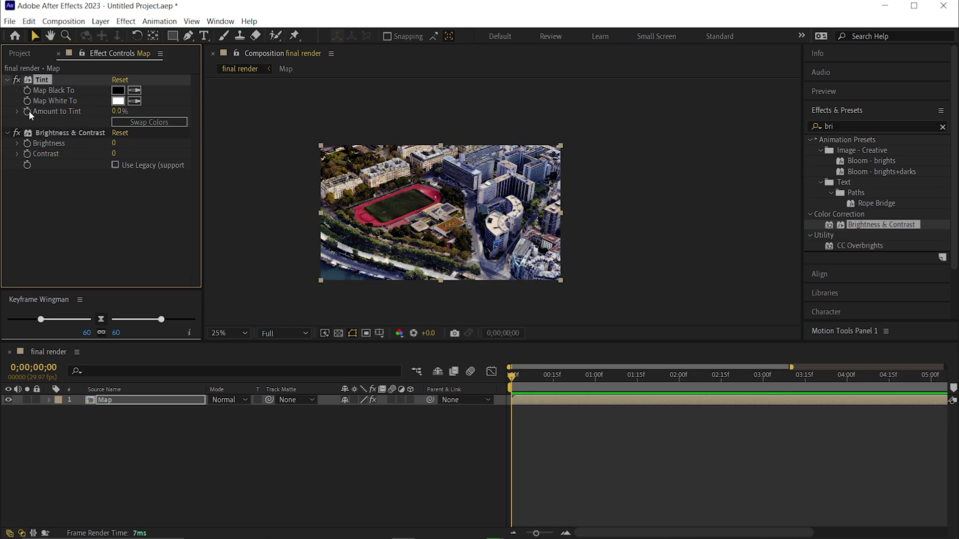
left_click(592, 380)
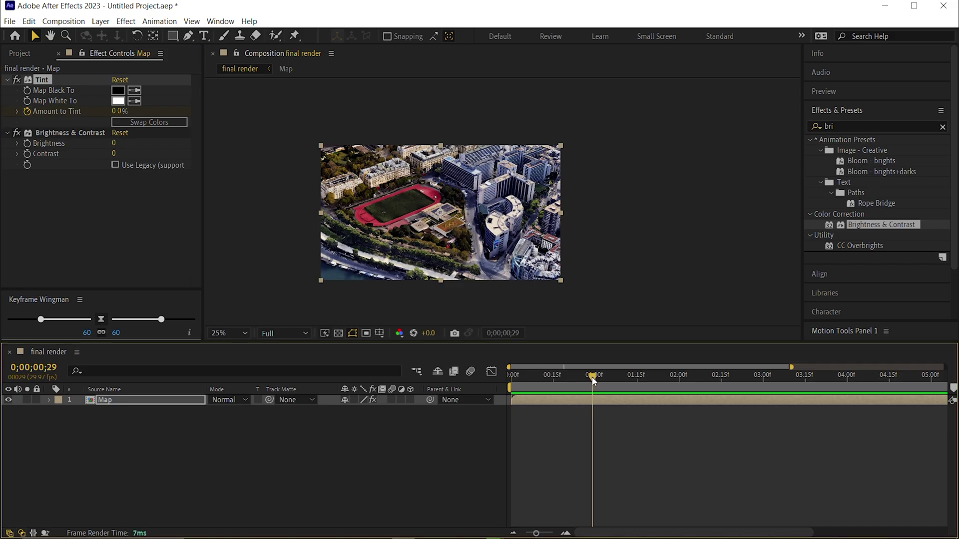
key("equal")
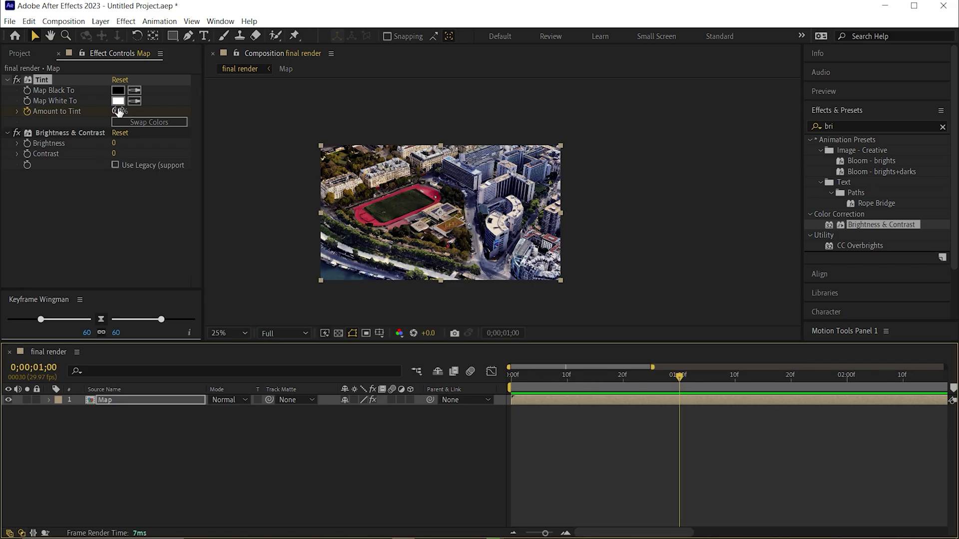
left_click_drag(119, 111, 183, 106)
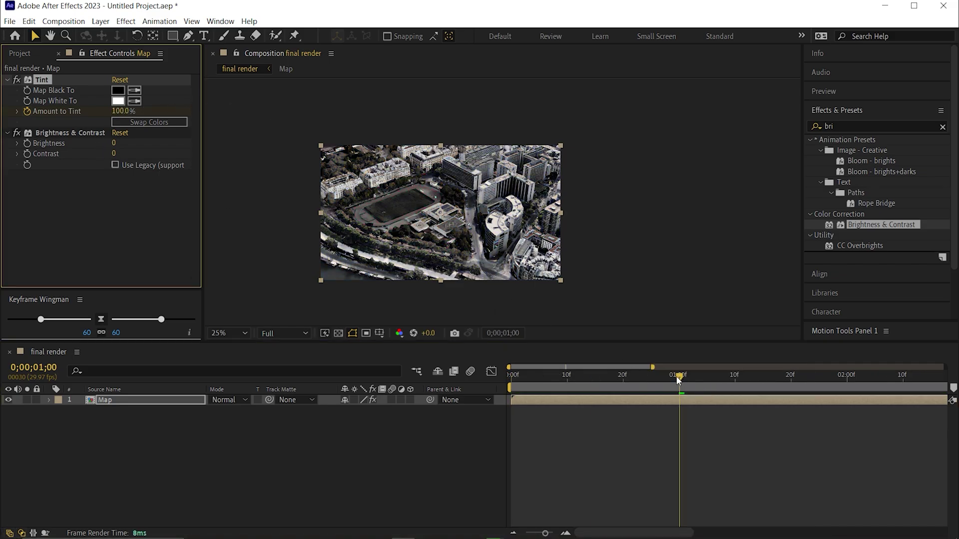
Keyframe Brightness at 0 at 0;00;01;00 and lower it to a negative value at 0;00;02;00 to darken the map
left_click(23, 134)
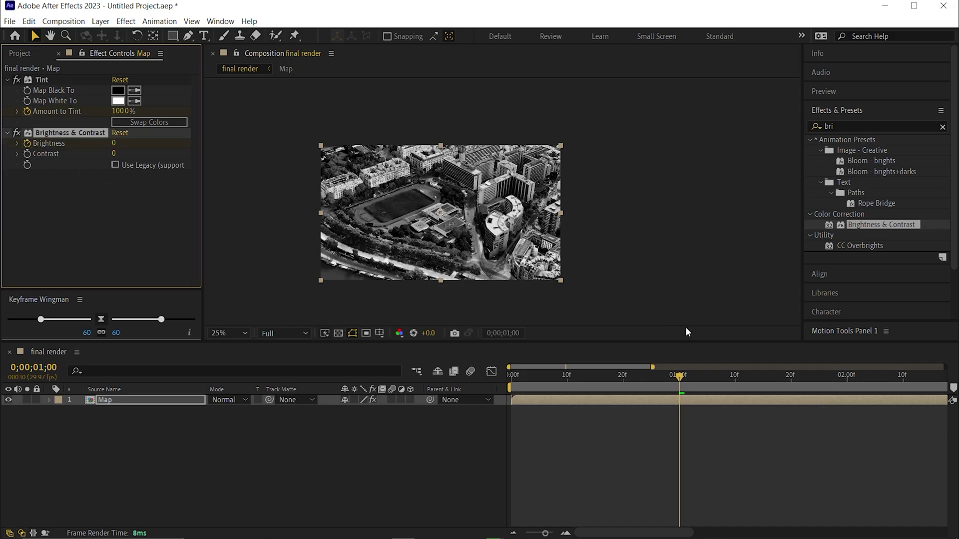
left_click_drag(717, 383, 848, 381)
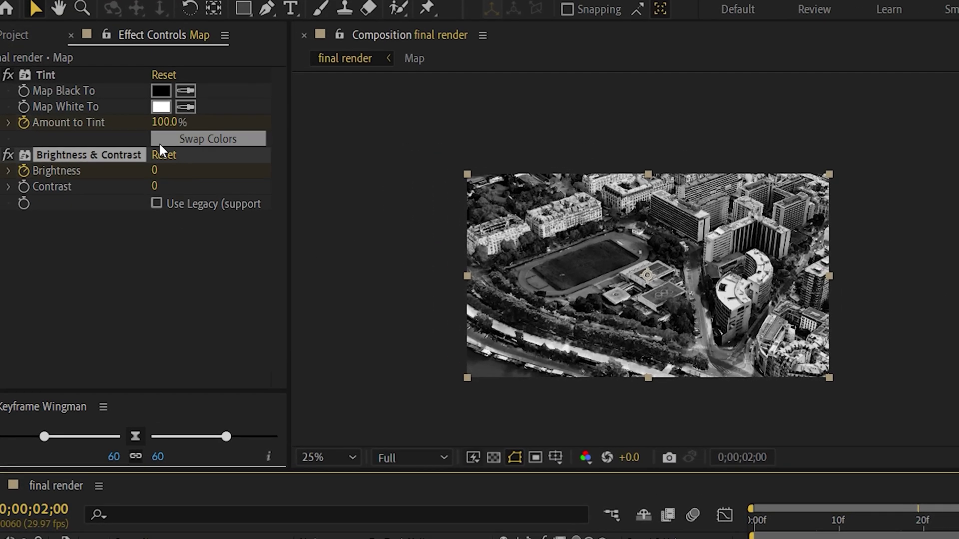
left_click_drag(156, 171, 81, 171)
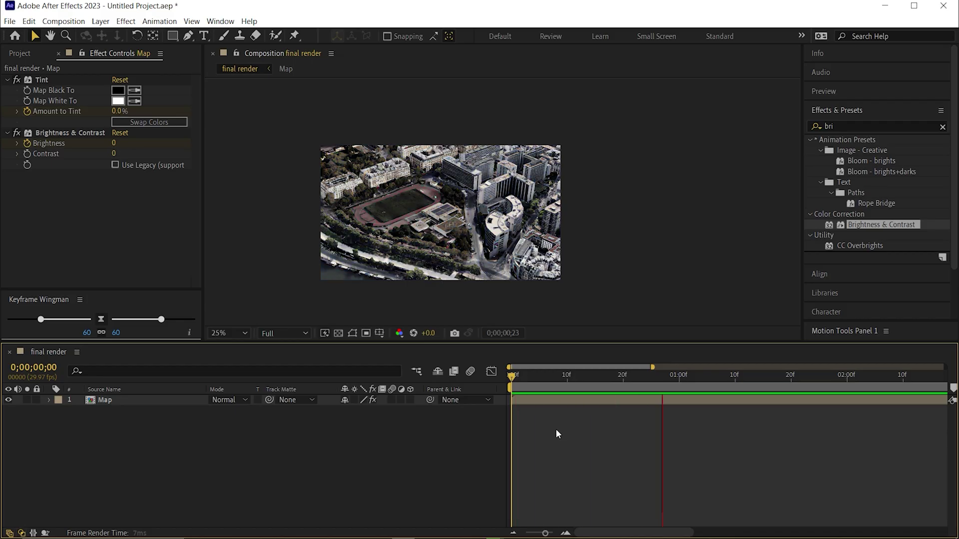
Keyframe the Map layer's Scale from 110% at the start to 100% at 0;00;01;00 and preview the animation
left_click_drag(512, 378, 796, 379)
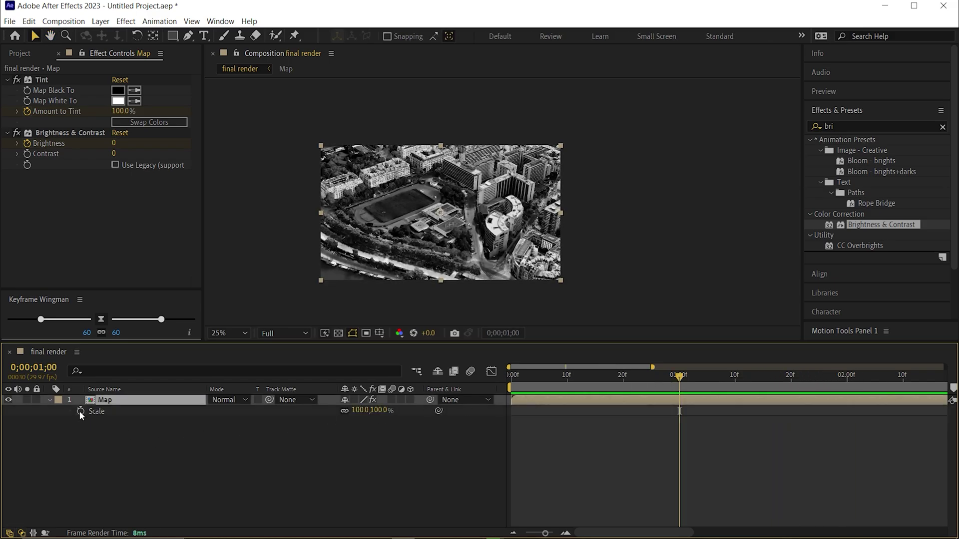
left_click(80, 412)
key("Home")
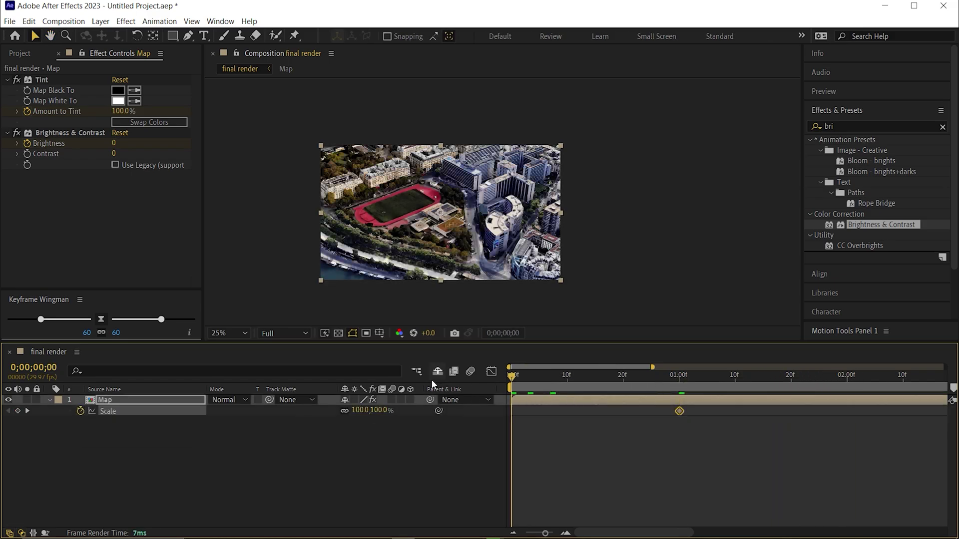
left_click(380, 411)
type("110")
key("Return")
key("space")
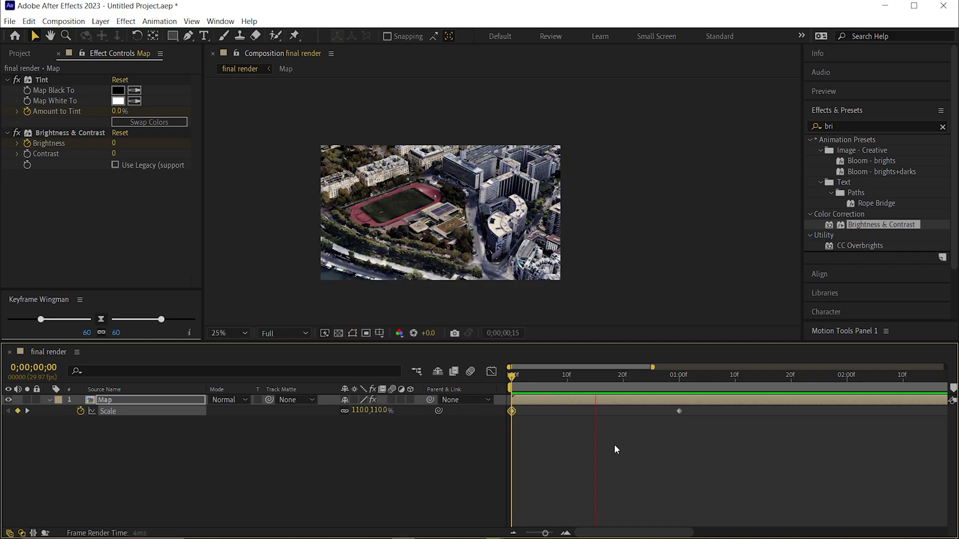
Duplicate the Map layer and rename the lower copy "Map background"
left_click(191, 455)
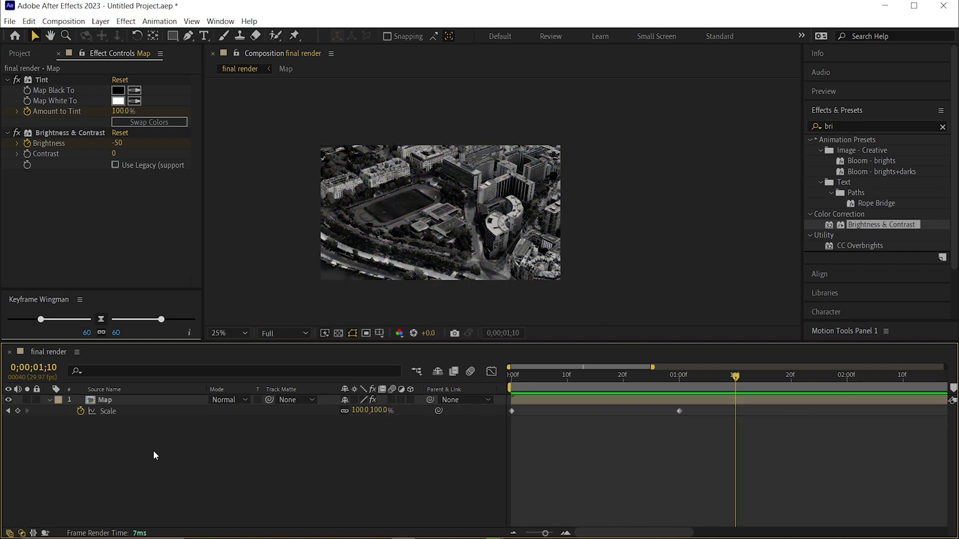
left_click(49, 400)
left_click(109, 402)
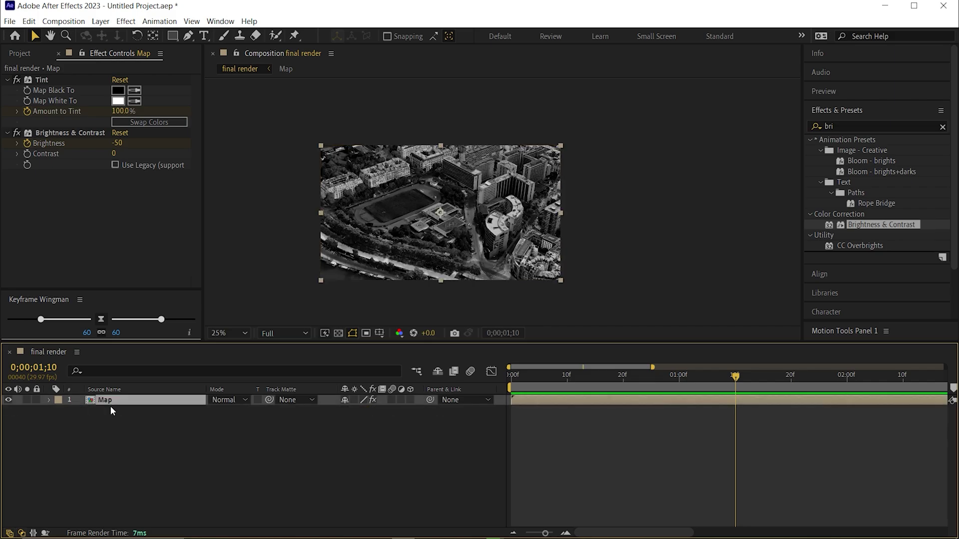
key("ctrl+d")
right_click(106, 413)
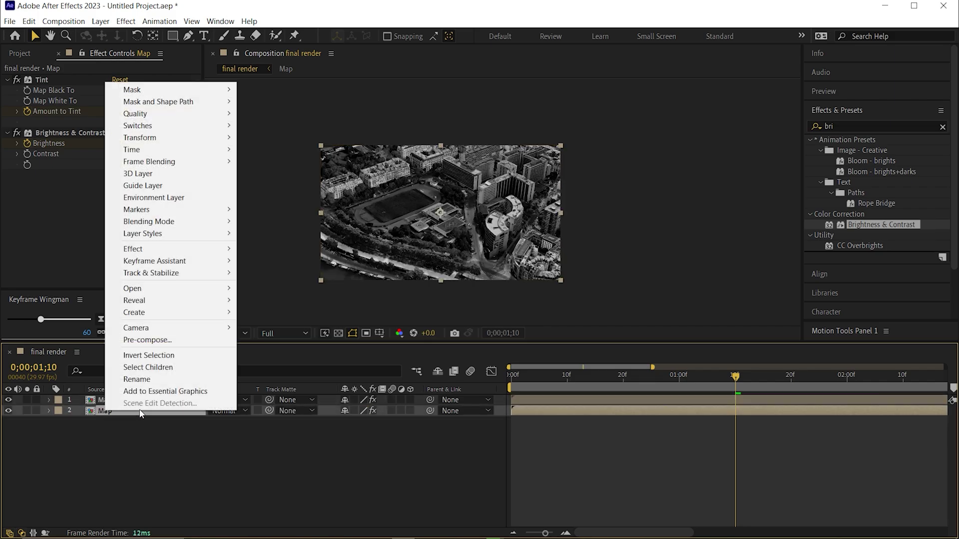
left_click(148, 379)
type("background")
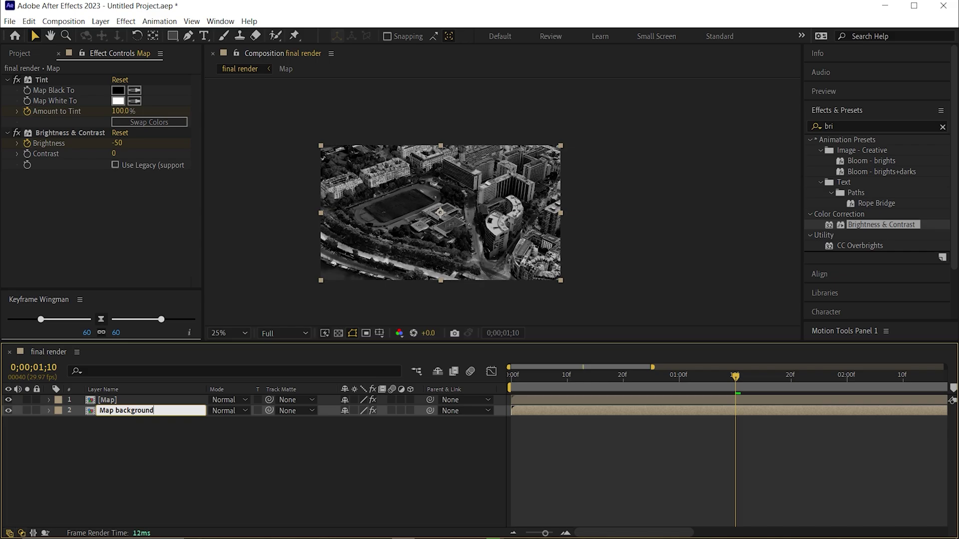
key("Return")
Rename the upper Map layer "Map highlight"
right_click(104, 401)
left_click(159, 368)
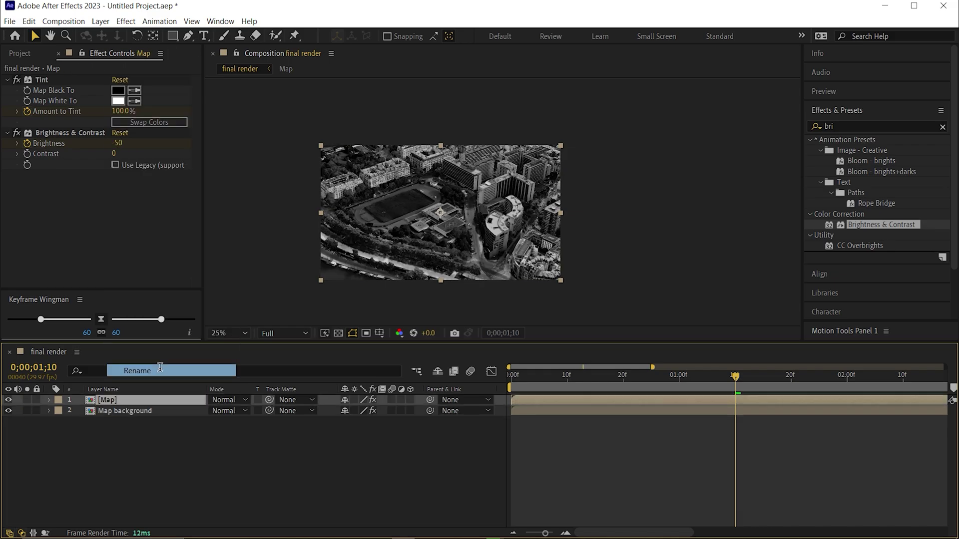
key("BackSpace")
type("Map highlight")
key("Return")
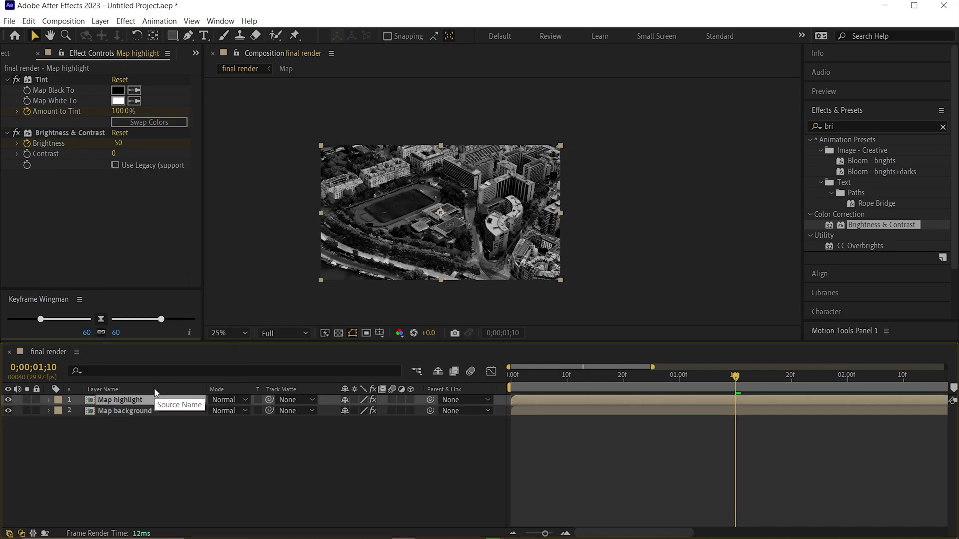
Draw a closed Pen tool mask on the Map highlight layer around the curved tower and the angular block behind it, curving the street corner
key("period")
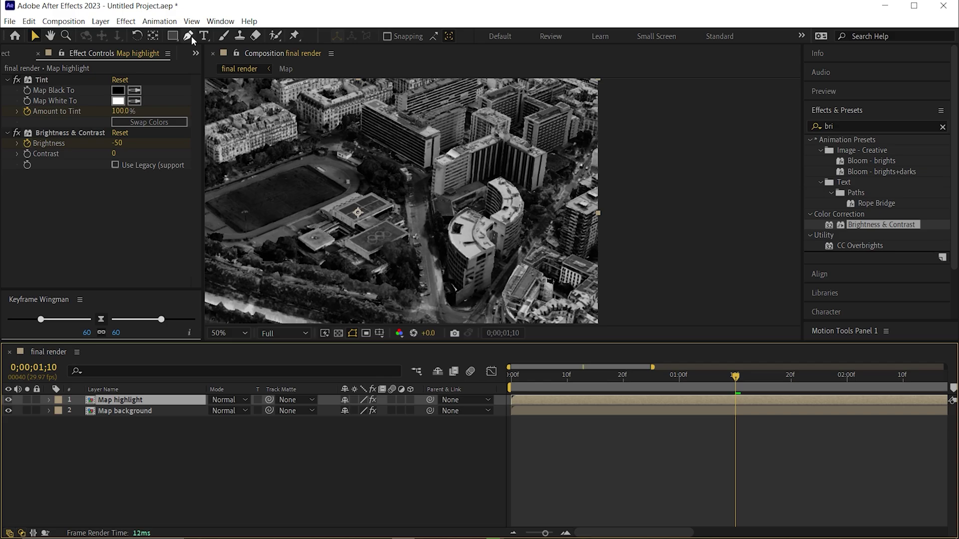
left_click(190, 36)
left_click_drag(552, 225, 526, 192)
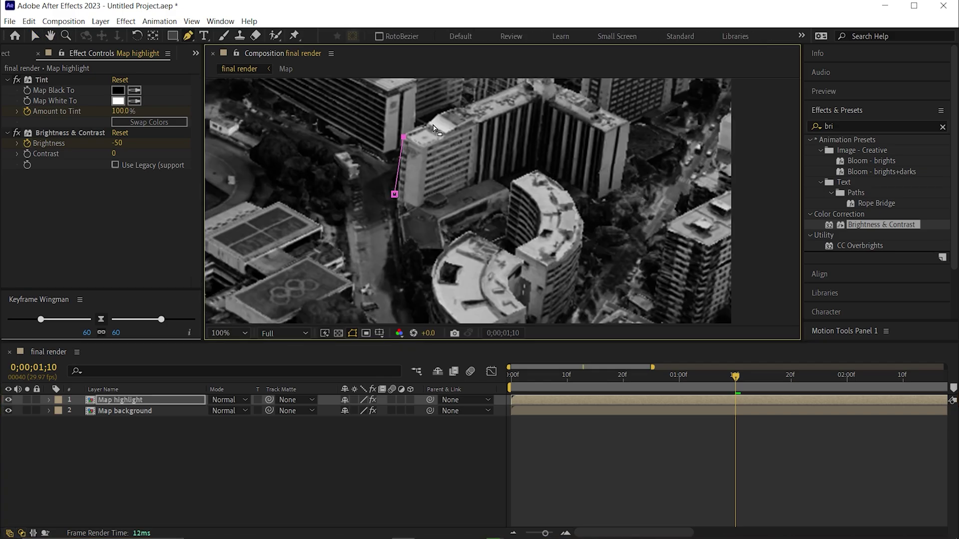
scroll(433, 125, "up", 2)
left_click(460, 198)
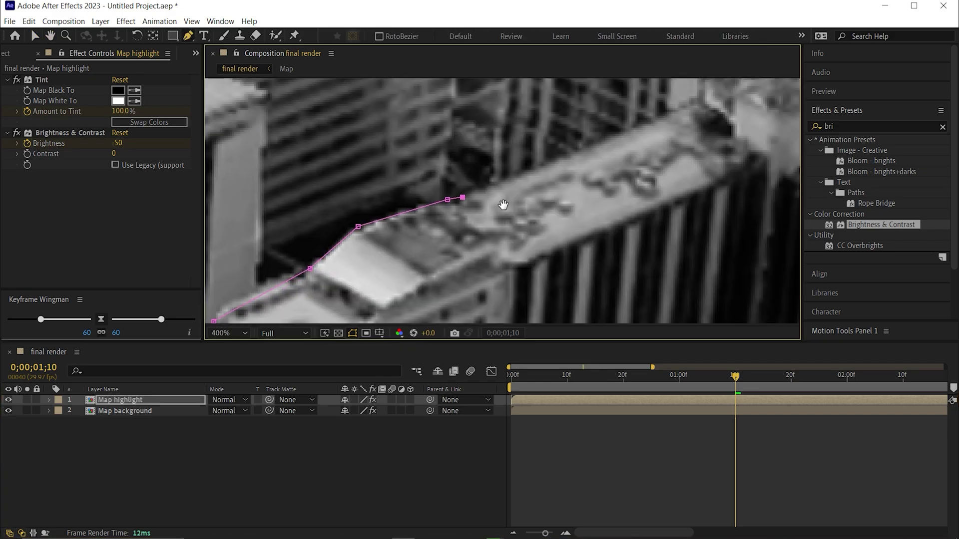
left_click_drag(503, 206, 304, 210)
left_click(644, 291)
scroll(662, 302, "down", 2)
left_click(519, 160)
scroll(519, 165, "up", 1)
left_click(456, 281)
left_click_drag(388, 292, 351, 280)
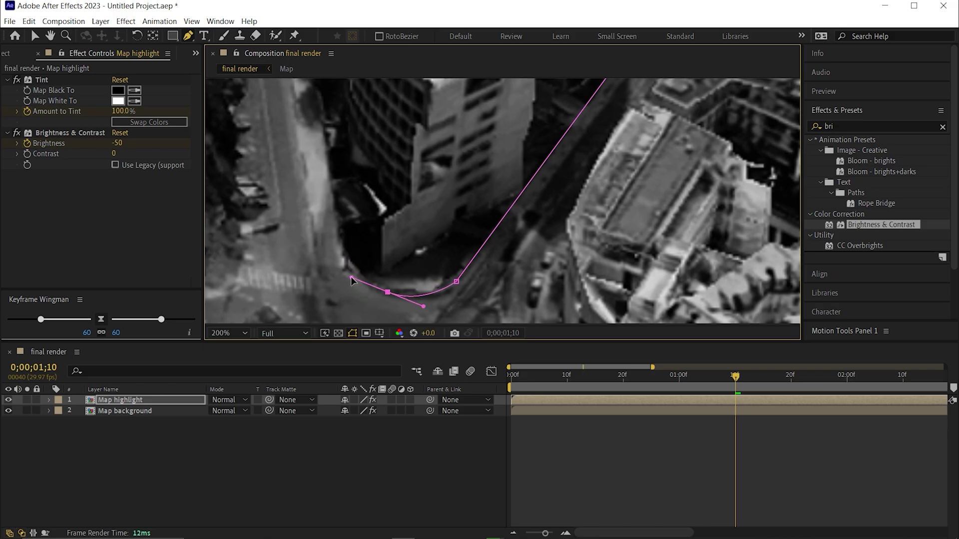
left_click_drag(334, 217, 328, 181)
scroll(413, 285, "down", 2)
left_click(378, 164)
Remove the Tint and Brightness & Contrast effects from the Map highlight layer
left_click(150, 399)
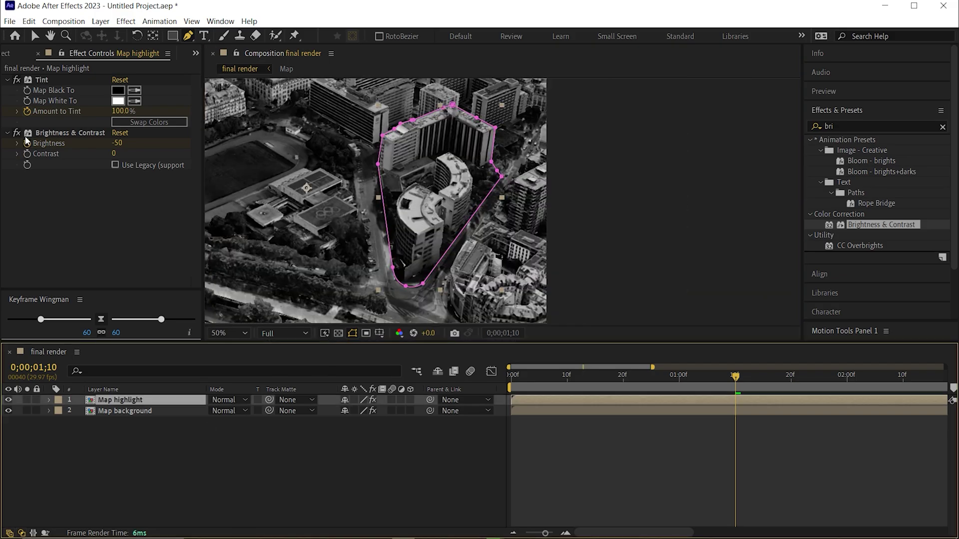
left_click(47, 133)
left_click(44, 80, "ctrl")
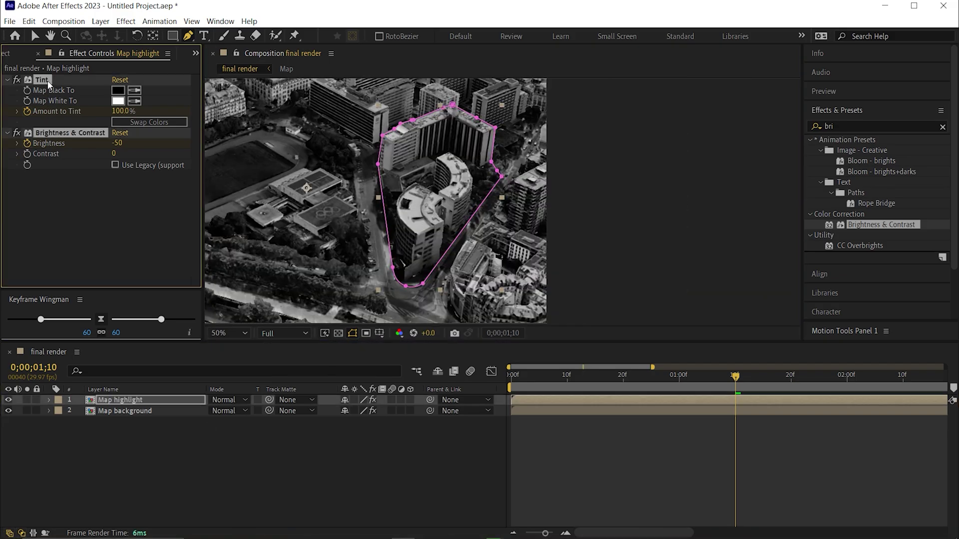
key("Delete")
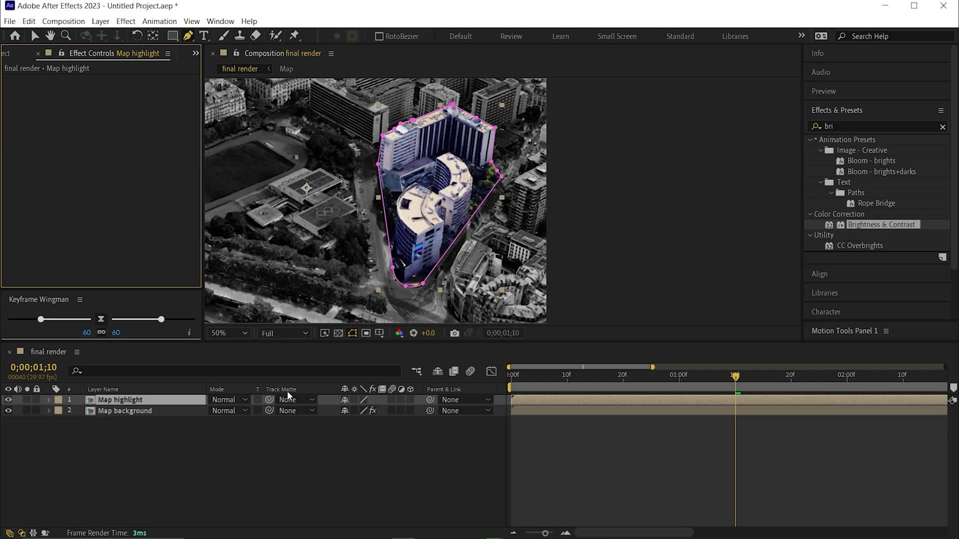
Deselect the layer and scrub the timeline from the start to about 0;00;02;03 to preview the masked building against the darkening map
key("v")
left_click(387, 439)
scroll(523, 247, "down", 2)
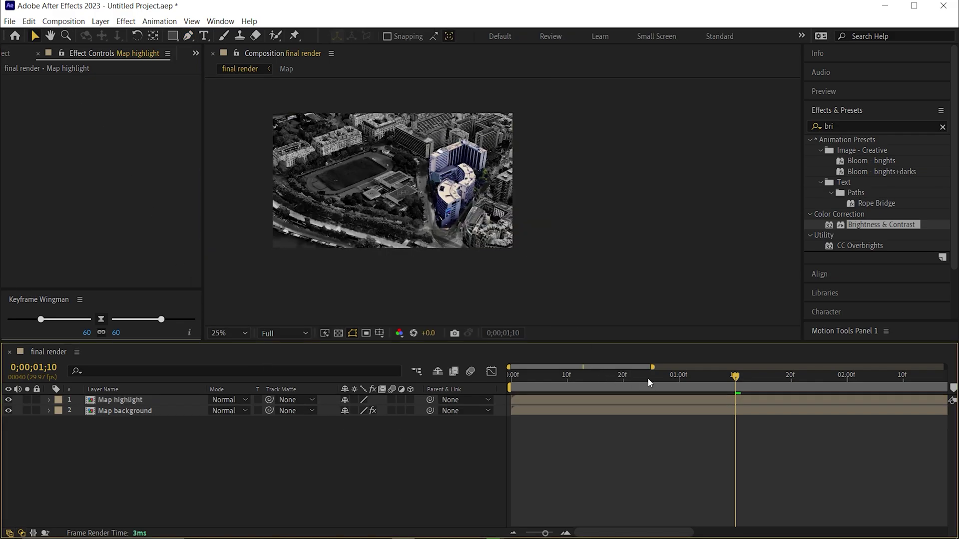
left_click(517, 386)
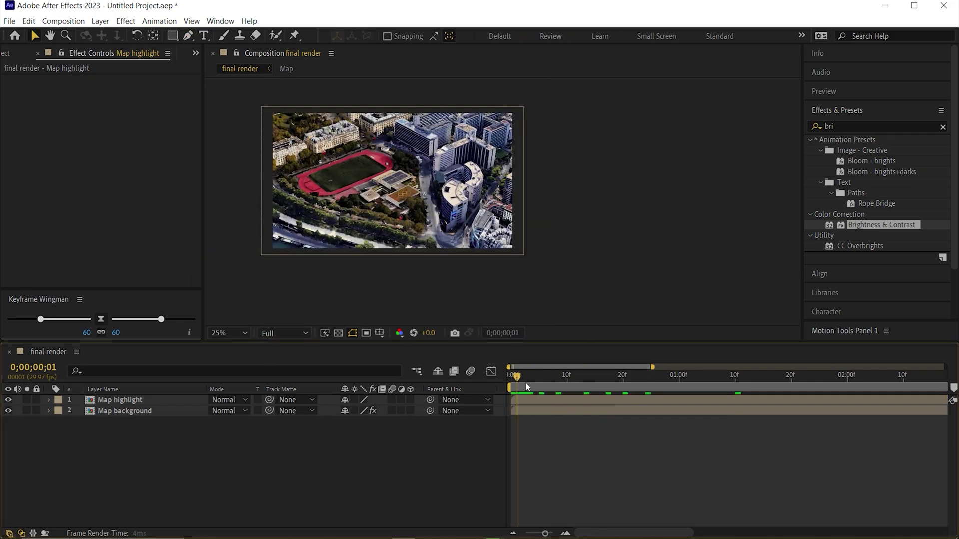
left_click_drag(527, 387, 864, 384)
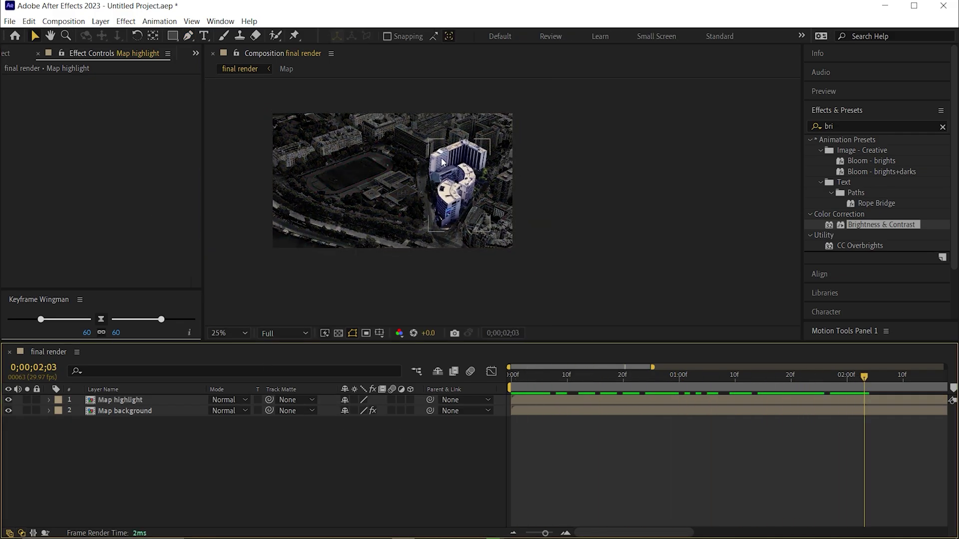
Apply a Drop Shadow effect to the Map highlight layer with Distance 0 and Softness 350
left_click(120, 400)
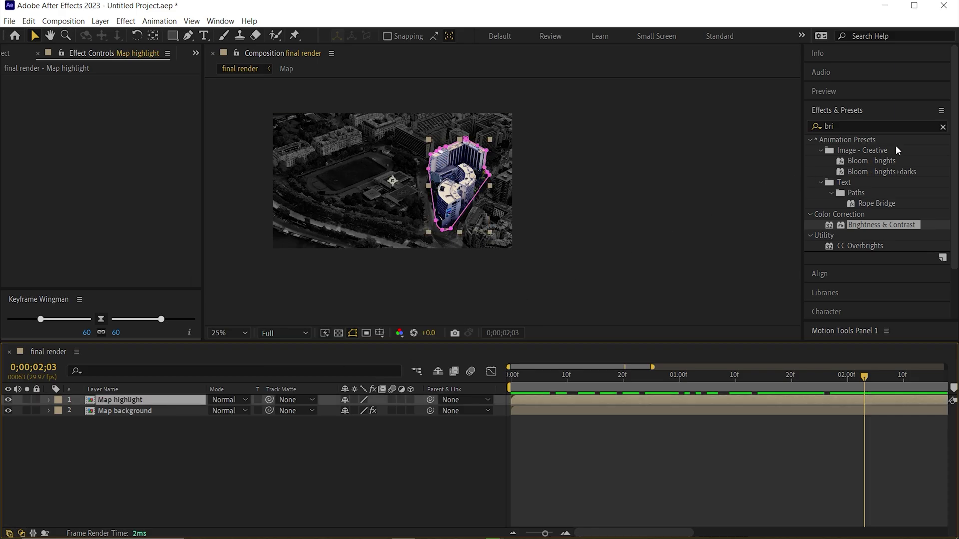
left_click_drag(847, 126, 804, 136)
type("drop")
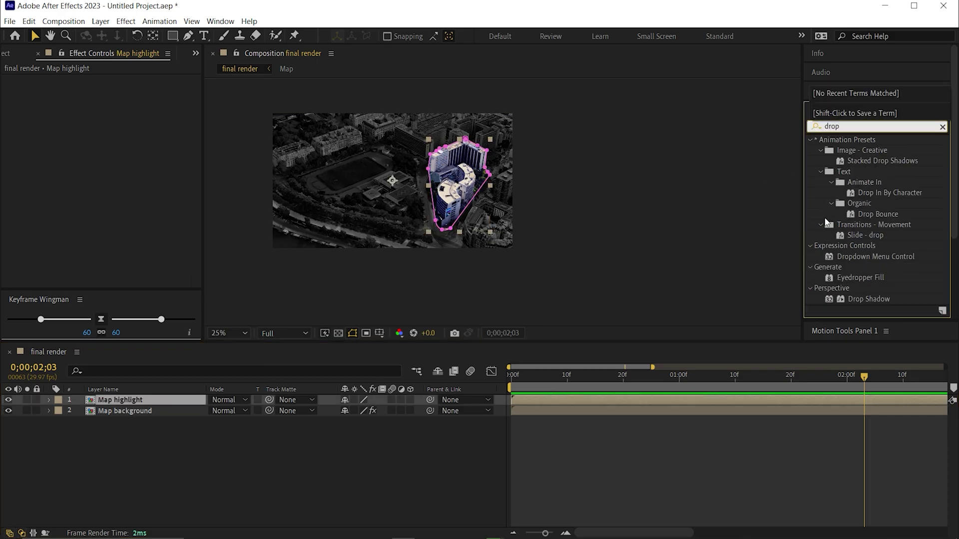
double_click(868, 299)
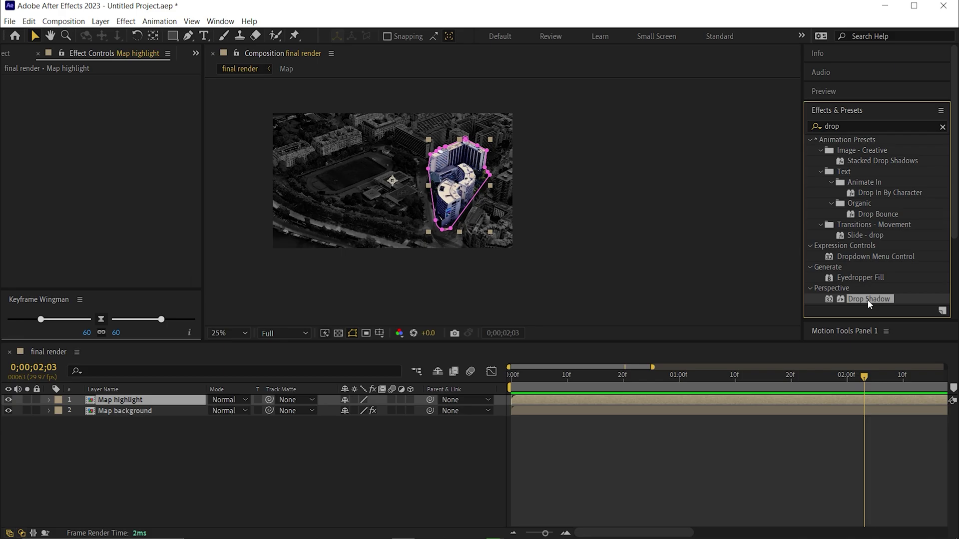
scroll(459, 184, "up", 2)
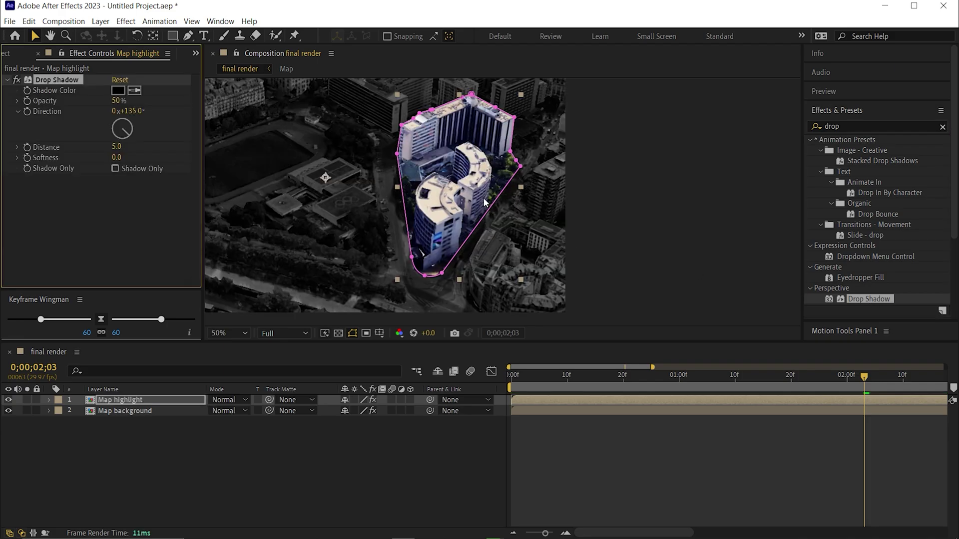
left_click(116, 157)
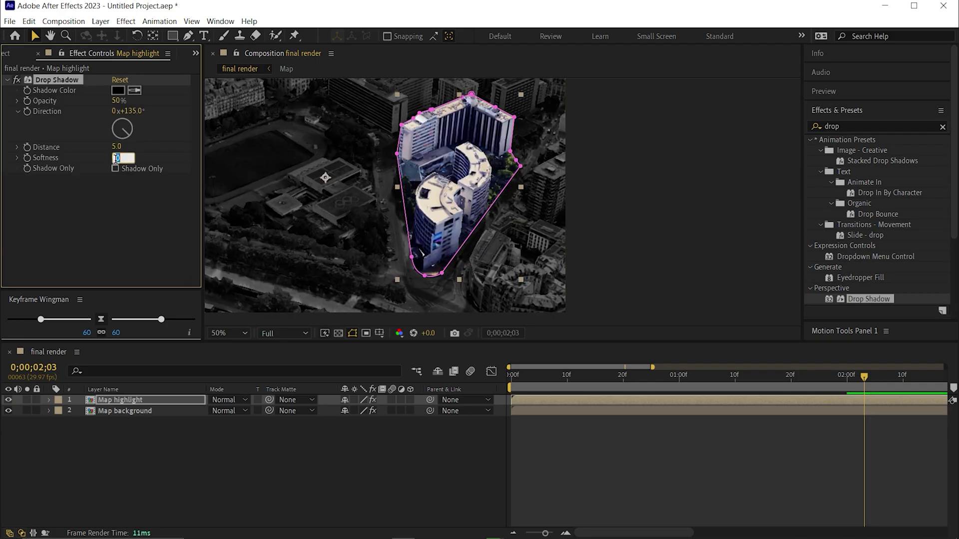
type("350")
key("Return")
Duplicate the Drop Shadow effect, set the copy's Opacity to 100%, and collapse both shadow effects
key("ctrl+d")
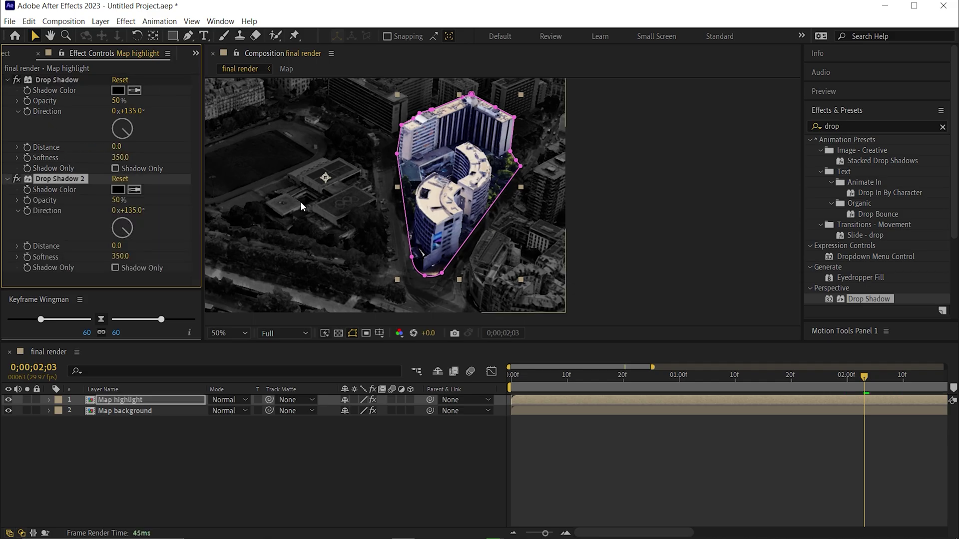
left_click_drag(119, 200, 331, 200)
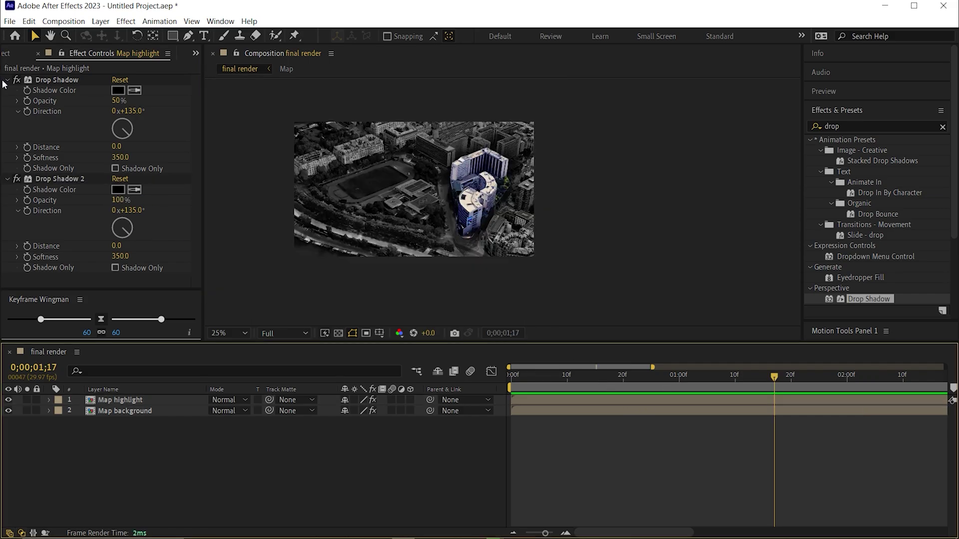
left_click(5, 81)
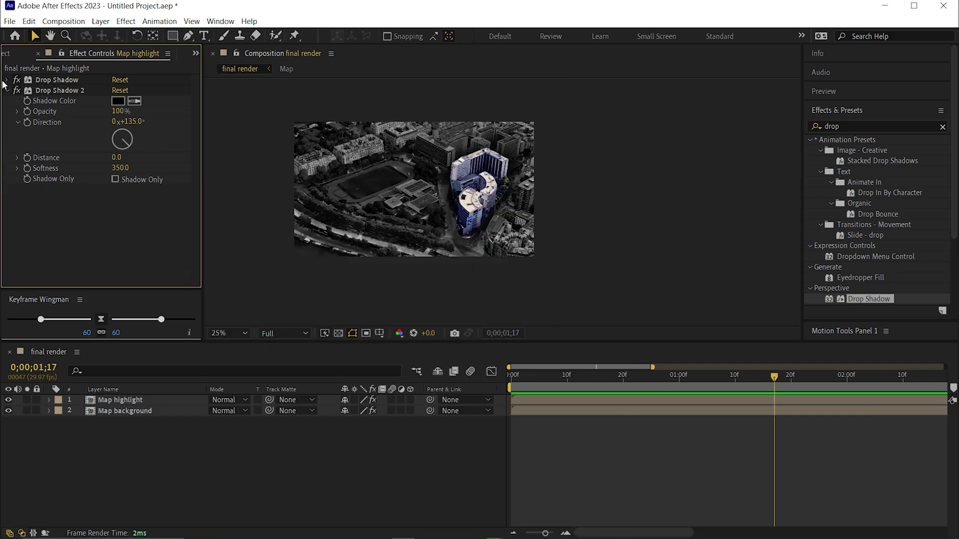
left_click(7, 91)
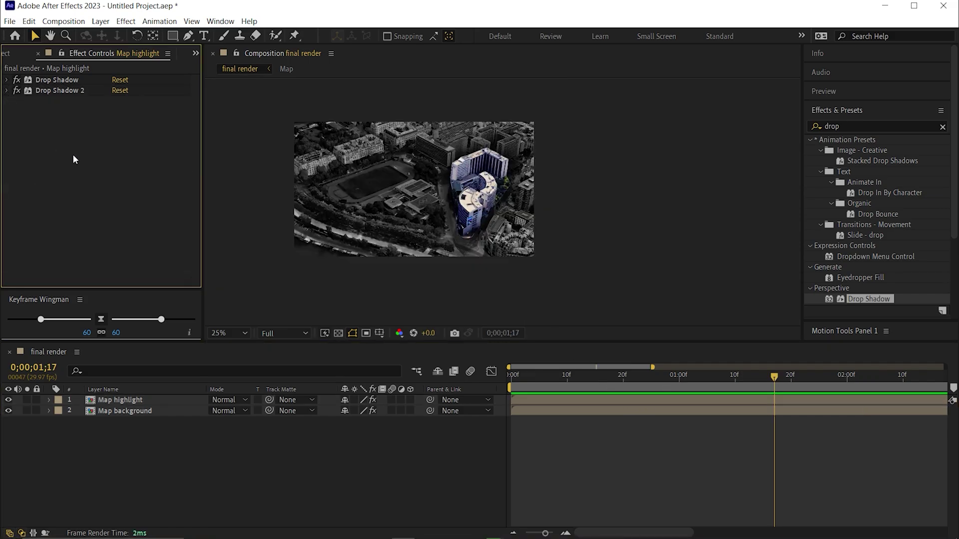
Apply the Tint effect to the Map highlight layer
left_click(487, 187)
left_click(847, 125)
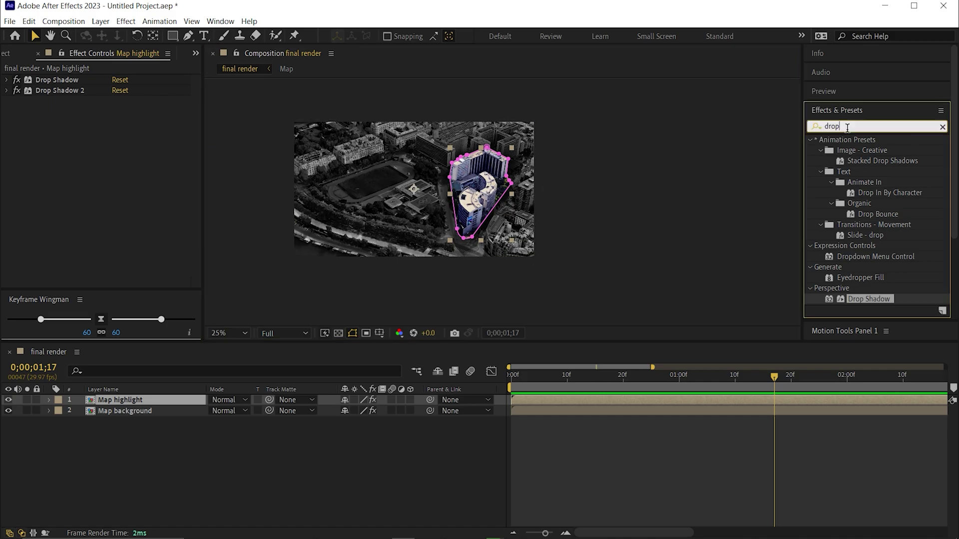
double_click(848, 125)
type("tint")
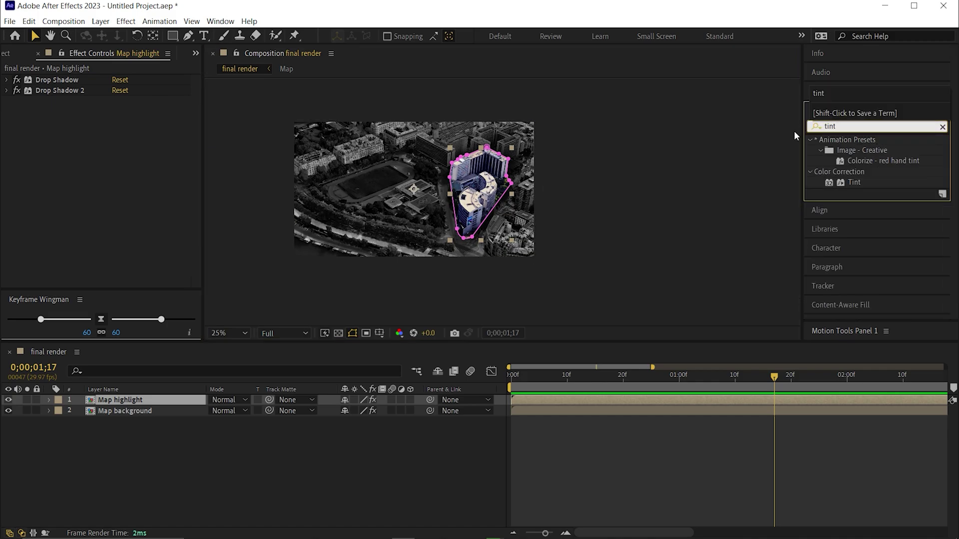
double_click(855, 183)
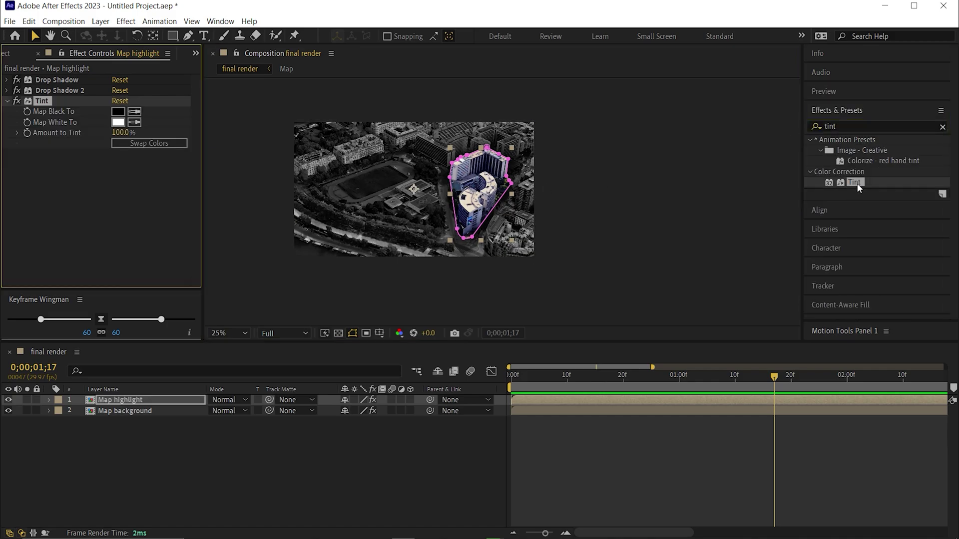
Change the Tint effect's Map White To colour to yellow
left_click(118, 122)
left_click(536, 358)
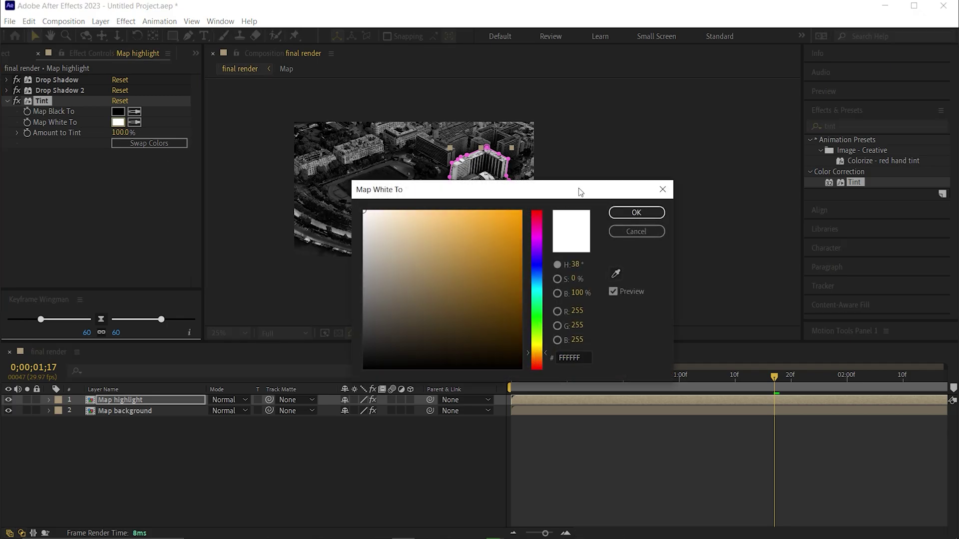
left_click_drag(579, 192, 565, 303)
left_click_drag(523, 466, 523, 461)
mouse_move(490, 323)
left_mouse_down()
mouse_move(452, 327)
mouse_move(469, 324)
left_mouse_up()
left_click(622, 325)
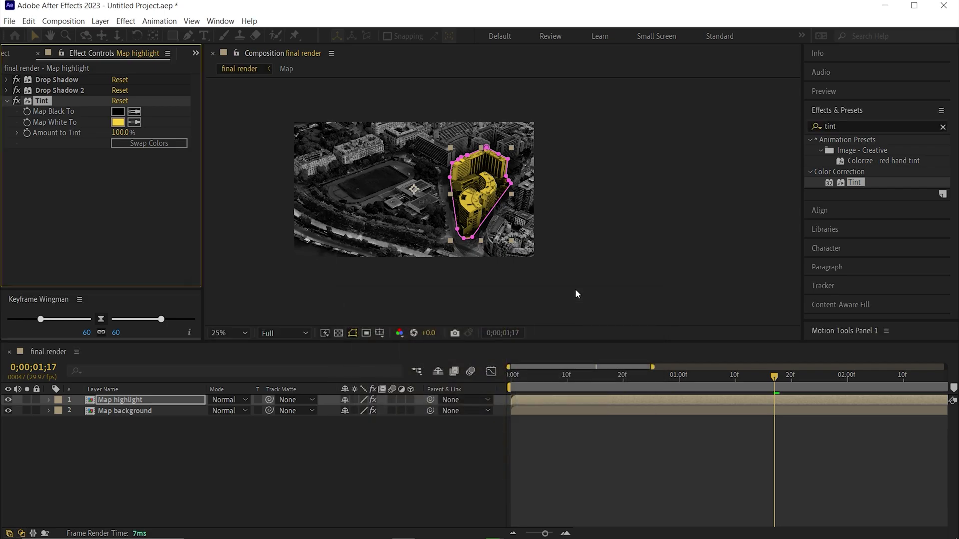
Deselect the layer and scrub the timeline to inspect the yellow-tinted building
left_click(579, 274)
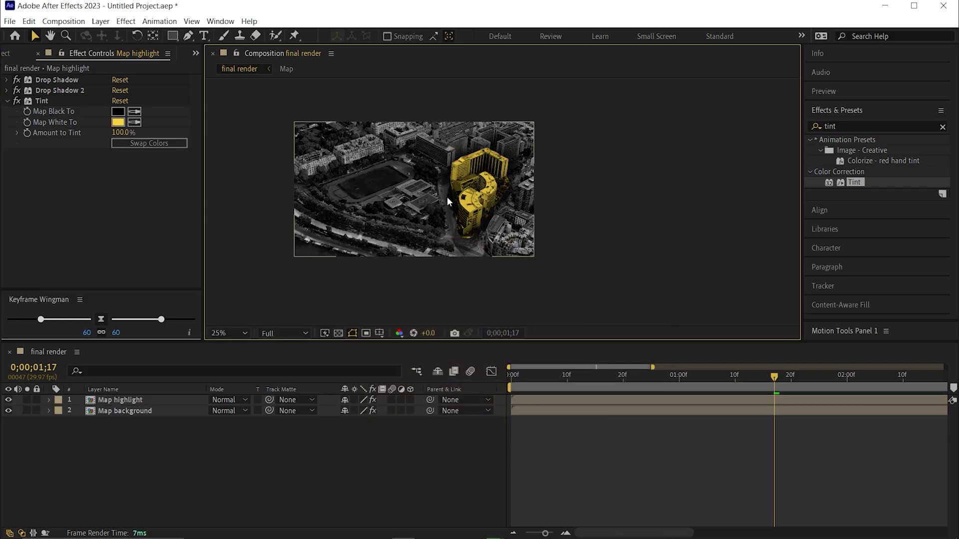
scroll(448, 198, "up", 1)
scroll(449, 197, "down", 1)
left_click_drag(641, 377, 764, 379)
Turn off the Tint effect on the Map highlight layer
left_click(72, 177)
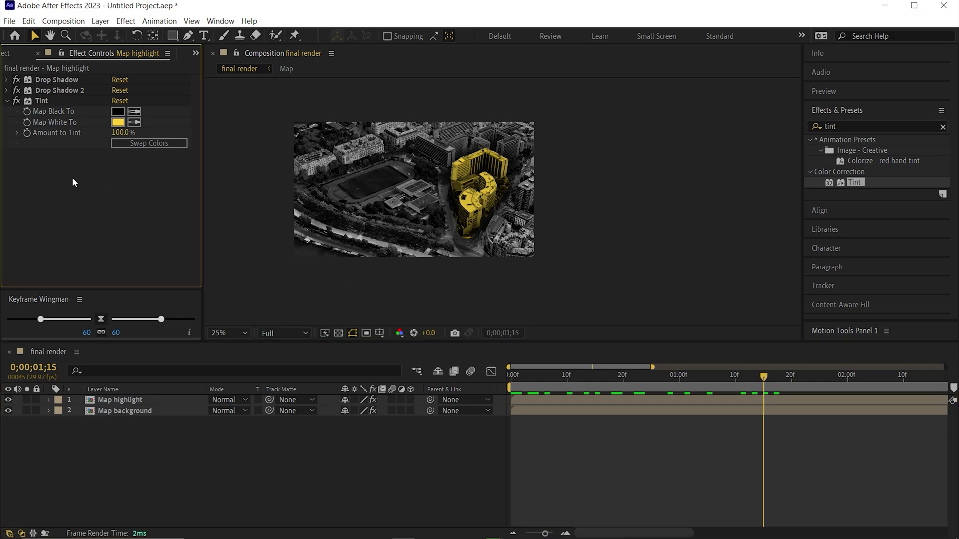
left_click(17, 101)
left_click(137, 437)
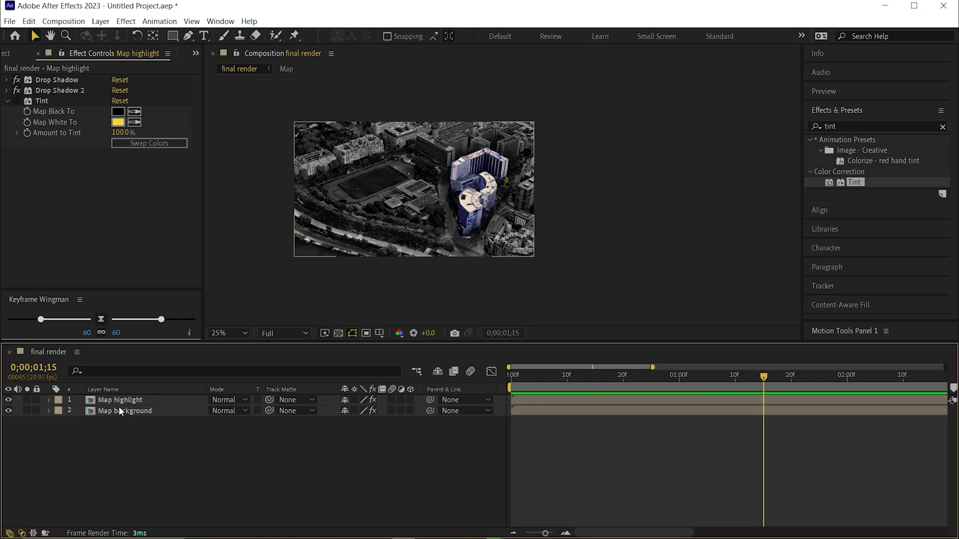
Duplicate the Map highlight layer and rename the copy "Map stroke"
left_click(119, 401)
key("ctrl+d")
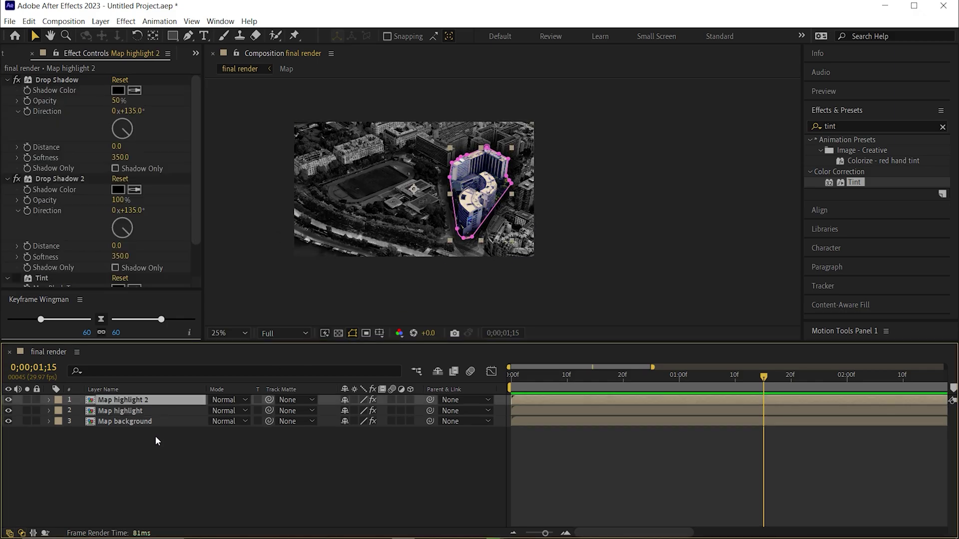
right_click(130, 402)
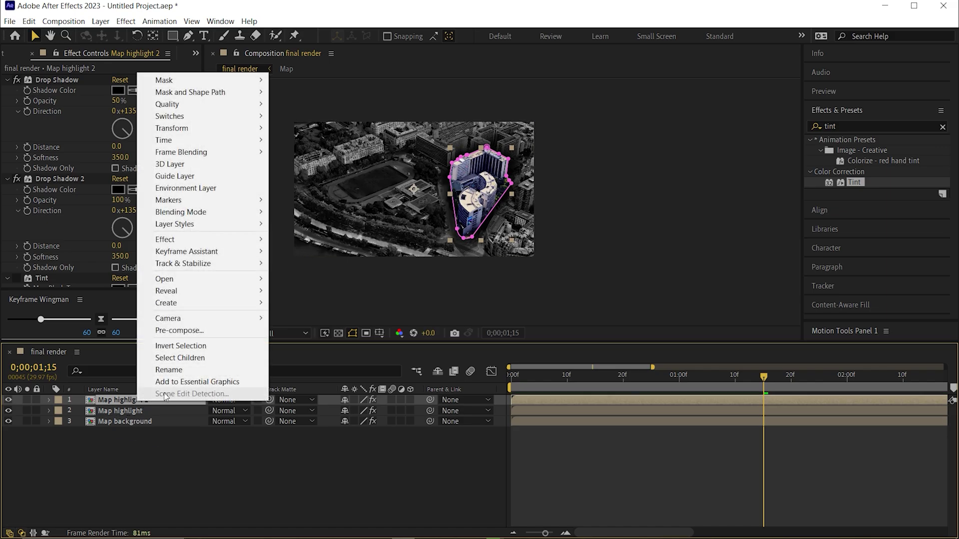
left_click(169, 368)
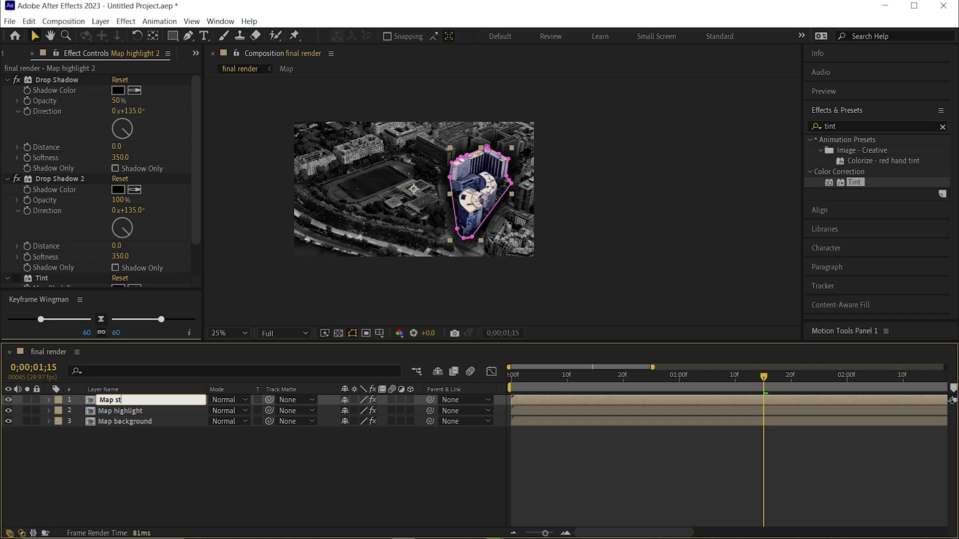
key("Return")
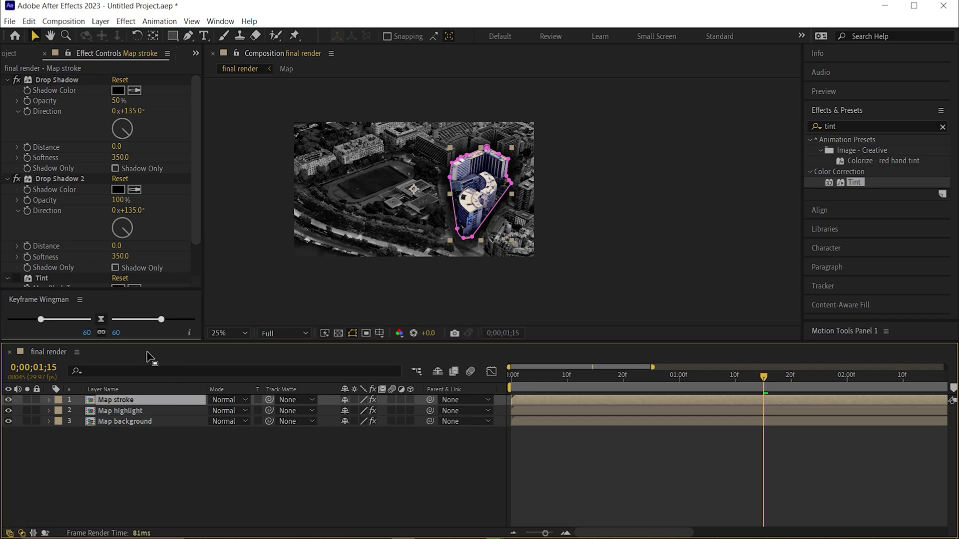
Remove all effects from the Map stroke layer
left_click(48, 79)
key("ctrl+a")
key("Delete")
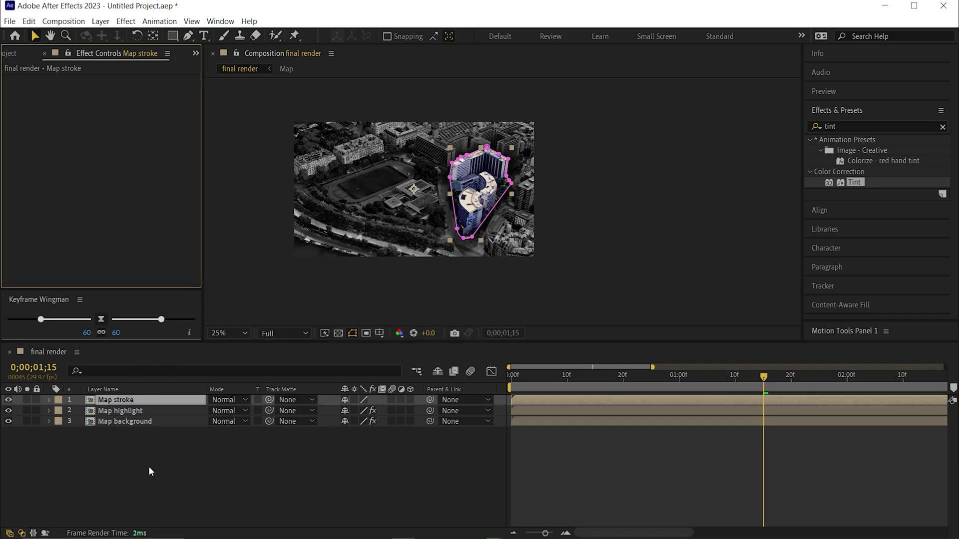
Apply the Stroke effect to the Map stroke layer and have it follow Mask 1
left_click(847, 127)
type("stroke")
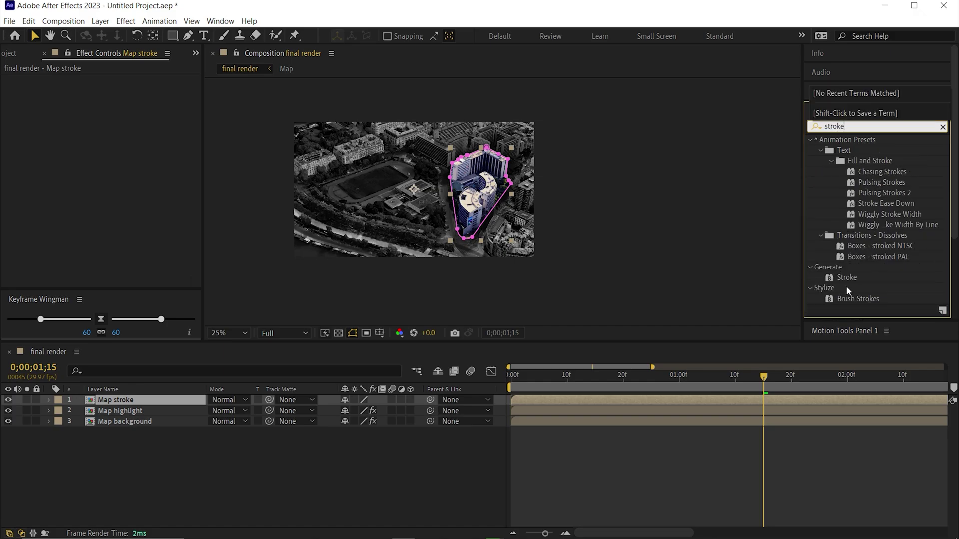
left_click(848, 278)
double_click(848, 278)
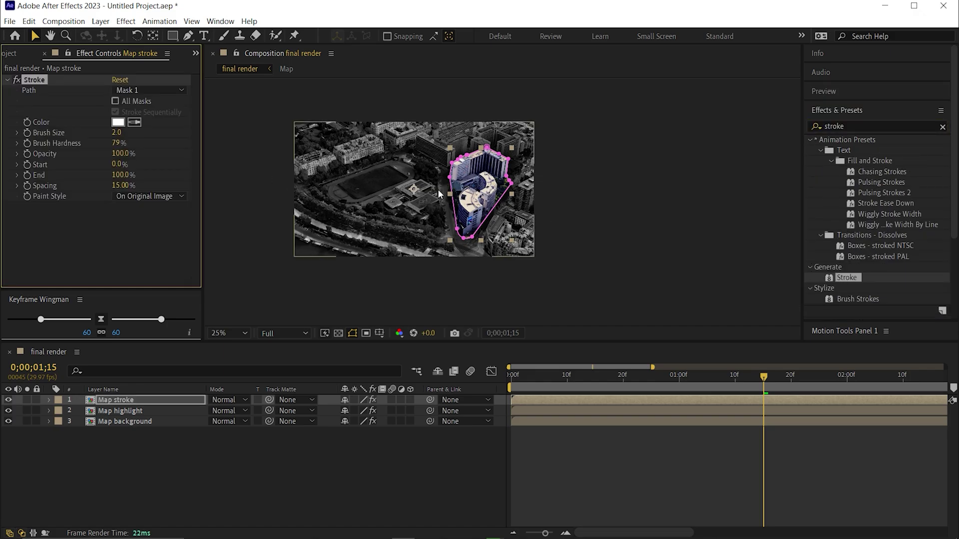
scroll(438, 185, "up", 6)
left_click(140, 91)
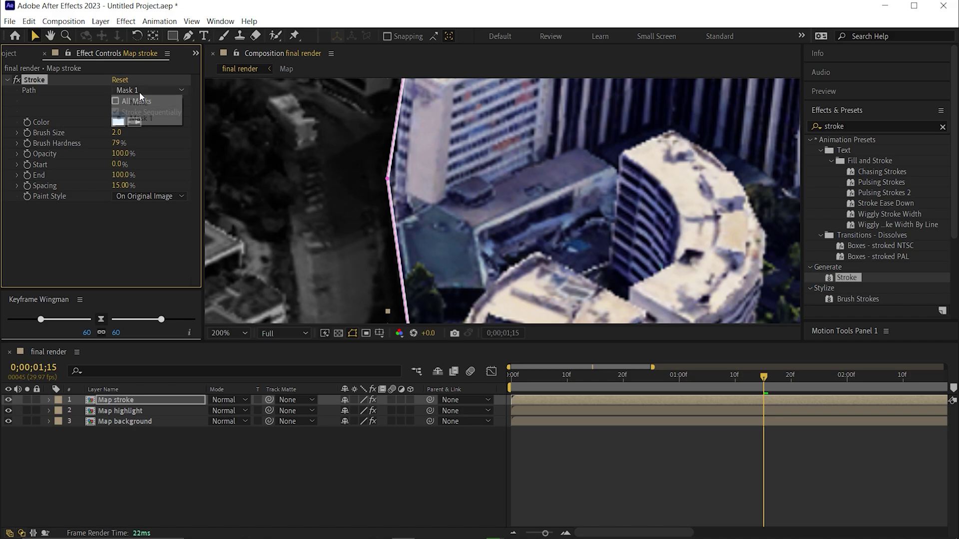
left_click(134, 119)
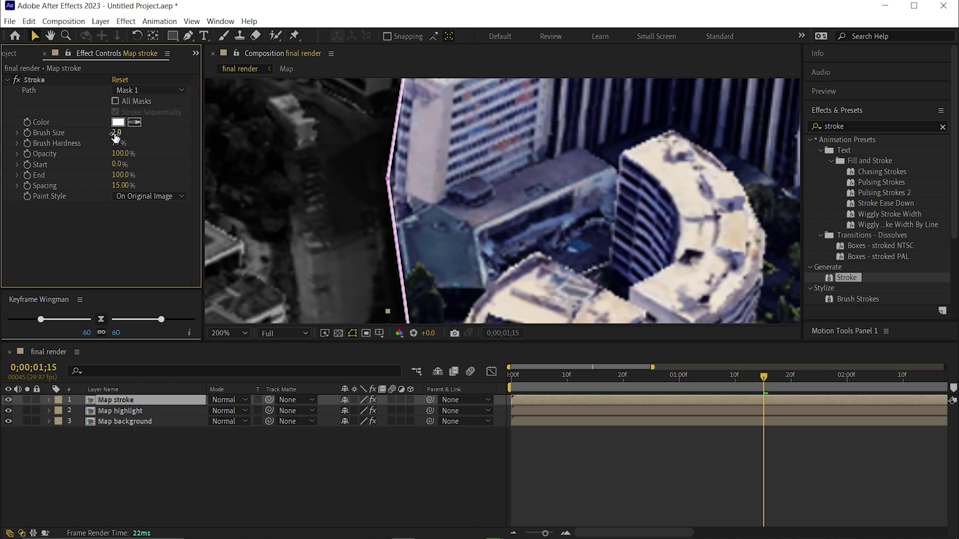
Set the stroke's brush size to 6, its brush hardness to 100% and its spacing to 0%
left_click_drag(115, 132, 133, 133)
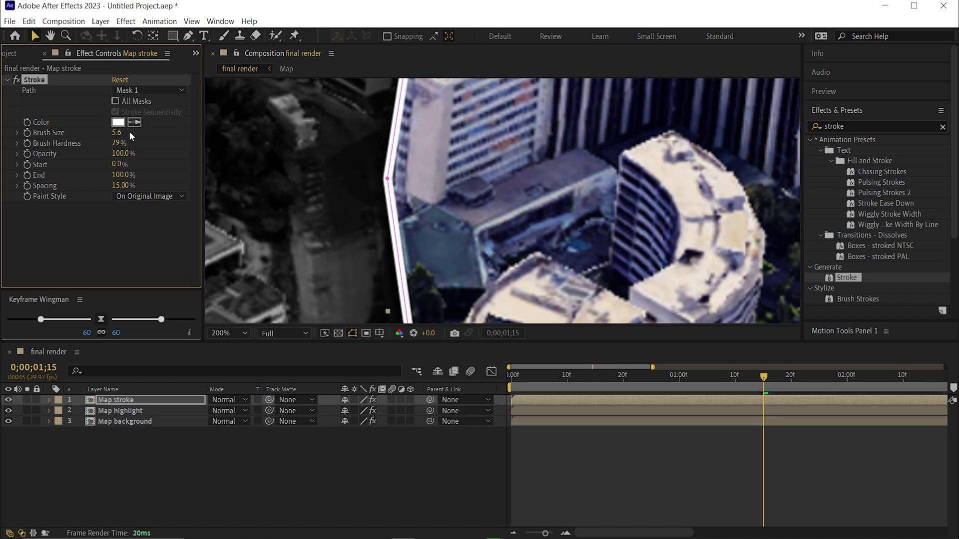
left_click(116, 133)
key("Tab")
type("95")
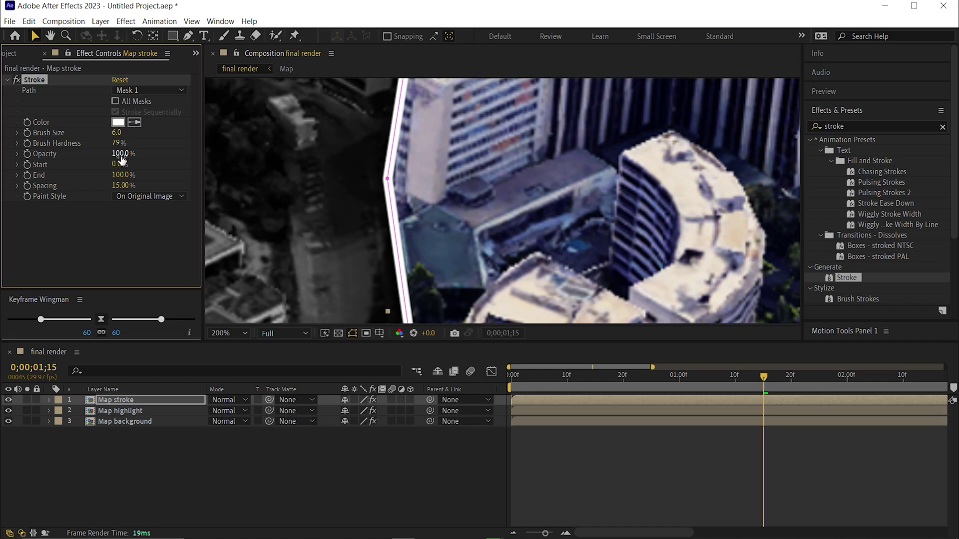
key("Return")
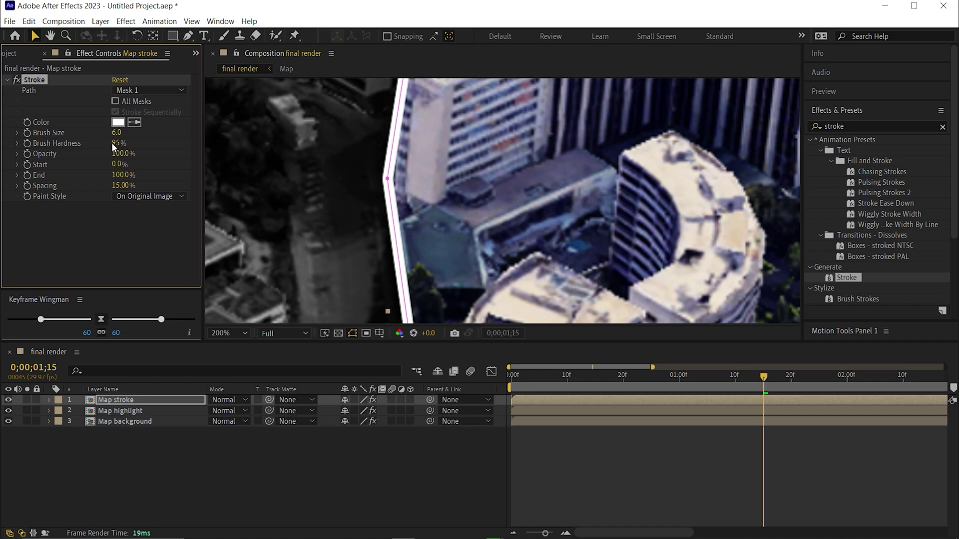
left_click_drag(113, 143, 206, 151)
left_click_drag(125, 185, 61, 186)
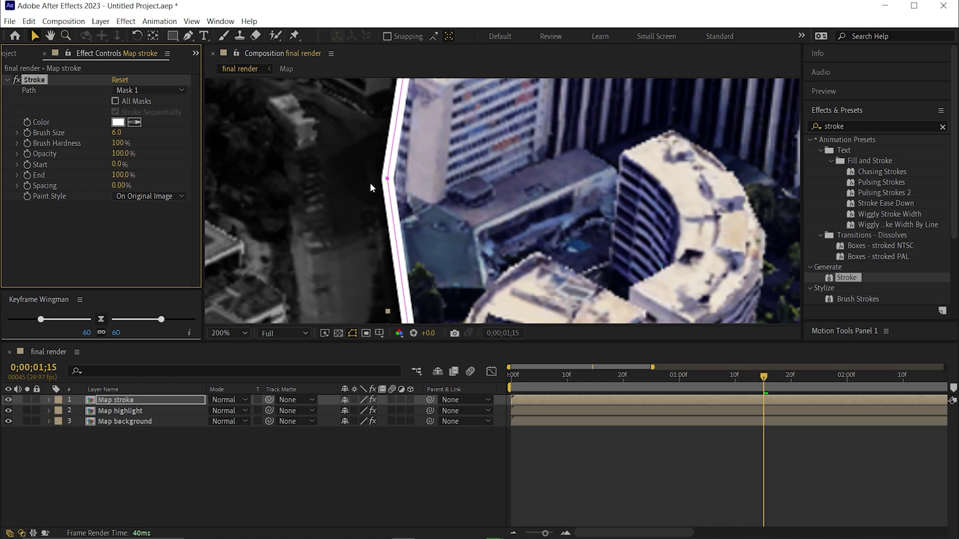
Change the stroke color around the building to a bright yellow with a hue of 48°
scroll(370, 182, "down", 4)
left_click(117, 122)
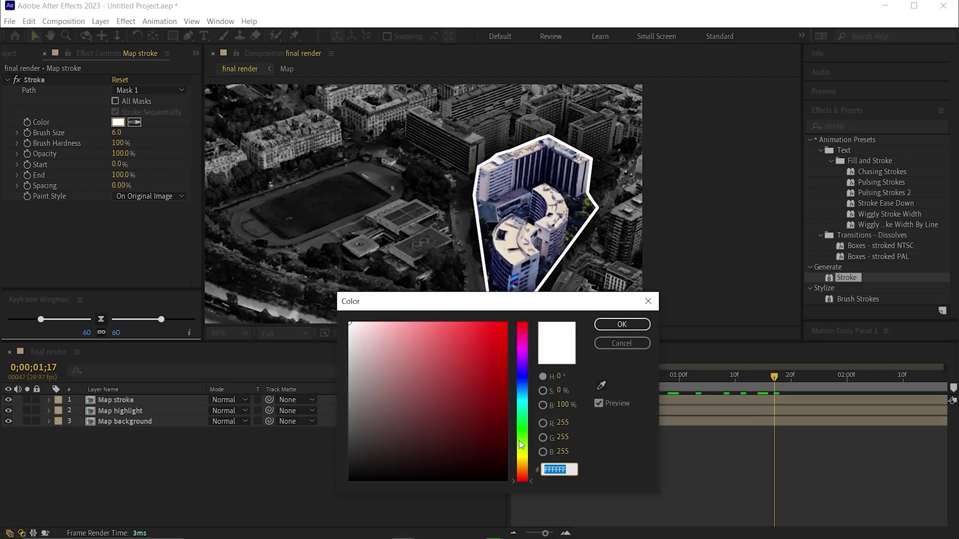
left_click_drag(522, 470, 524, 460)
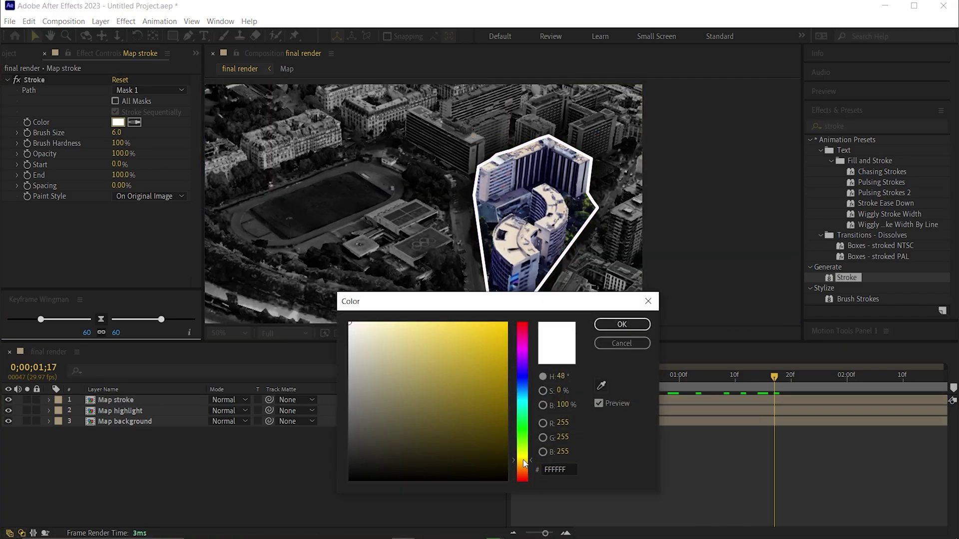
left_click_drag(457, 360, 494, 322)
left_click(622, 324)
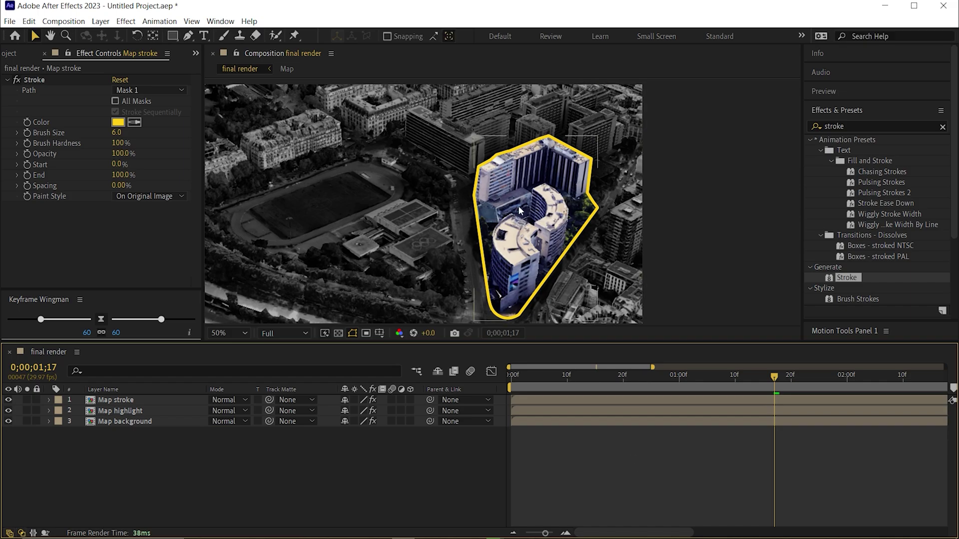
scroll(519, 211, "down", 1)
Set the stroke's End to 0% and keyframe its Start from 0% at 0;00;01;00 to 100% at 0;00;02;00
mouse_move(738, 378)
left_mouse_down()
mouse_move(586, 382)
mouse_move(867, 375)
mouse_move(665, 381)
left_mouse_up()
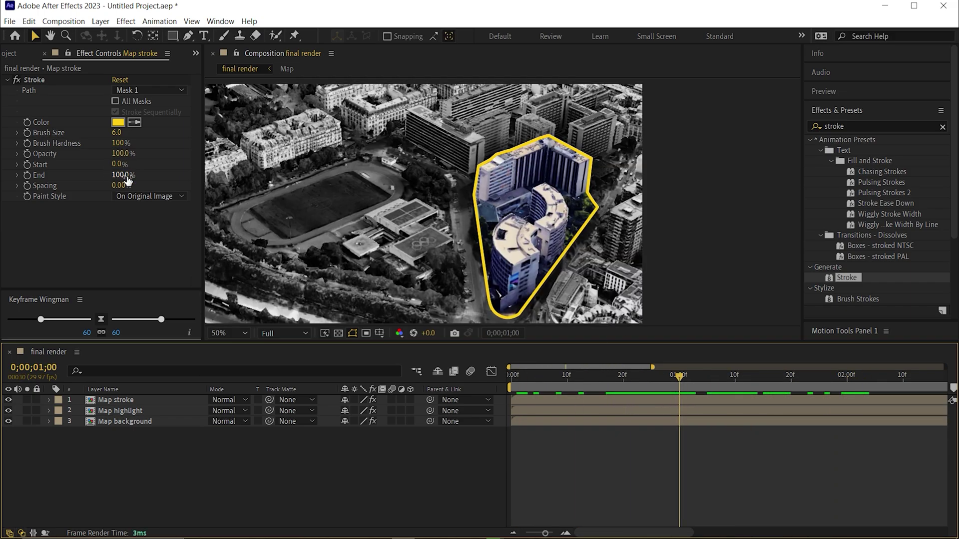
left_click_drag(125, 176, 38, 177)
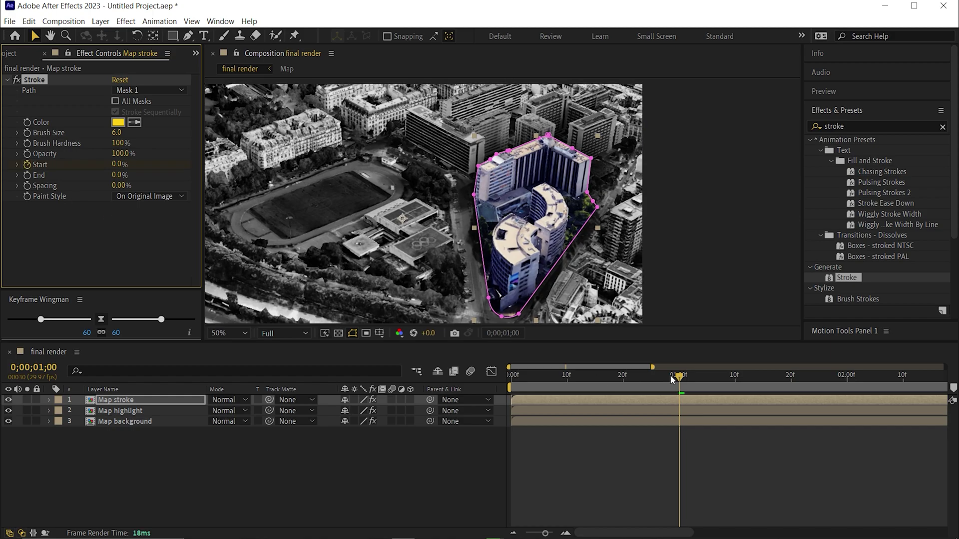
left_click_drag(671, 376, 848, 396)
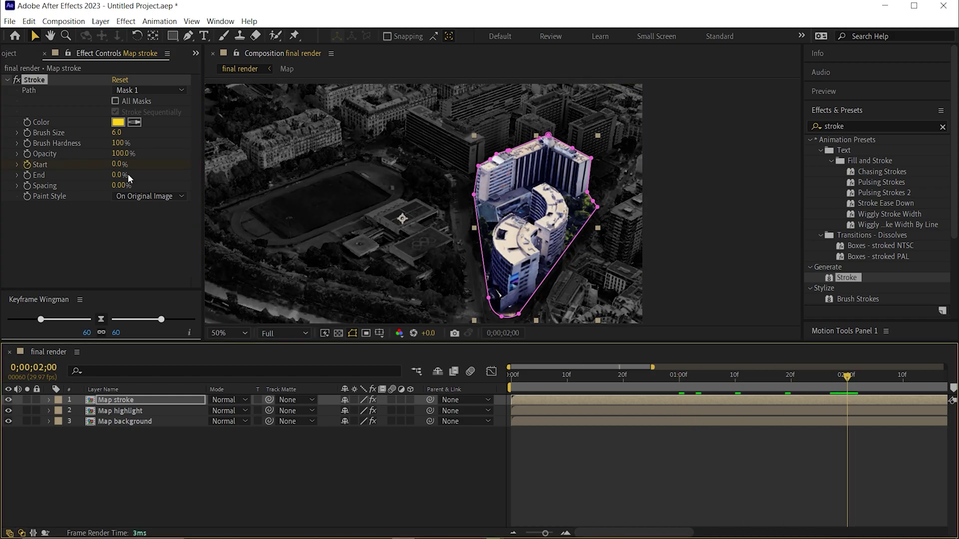
left_click_drag(119, 164, 252, 164)
left_click_drag(853, 380, 498, 396)
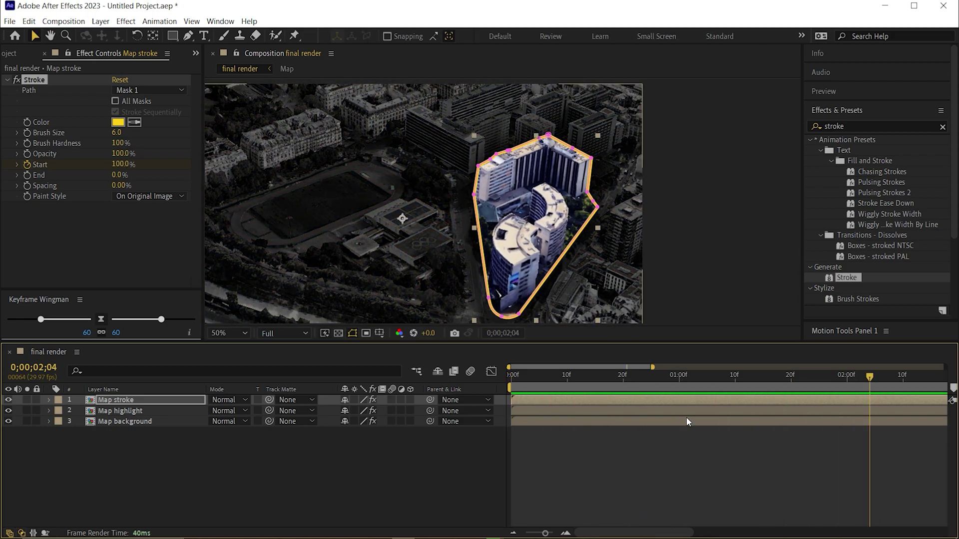
Shift both Start keyframes of the stroke earlier, to frame 20 and 0;00;01;20, and preview the animation
key("u")
left_click_drag(565, 422, 620, 422)
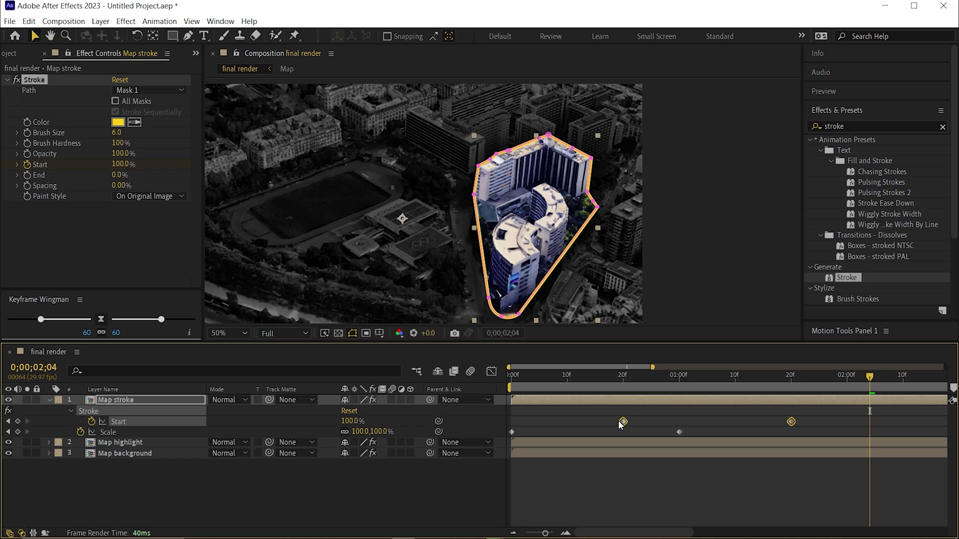
key("space")
left_click(506, 458)
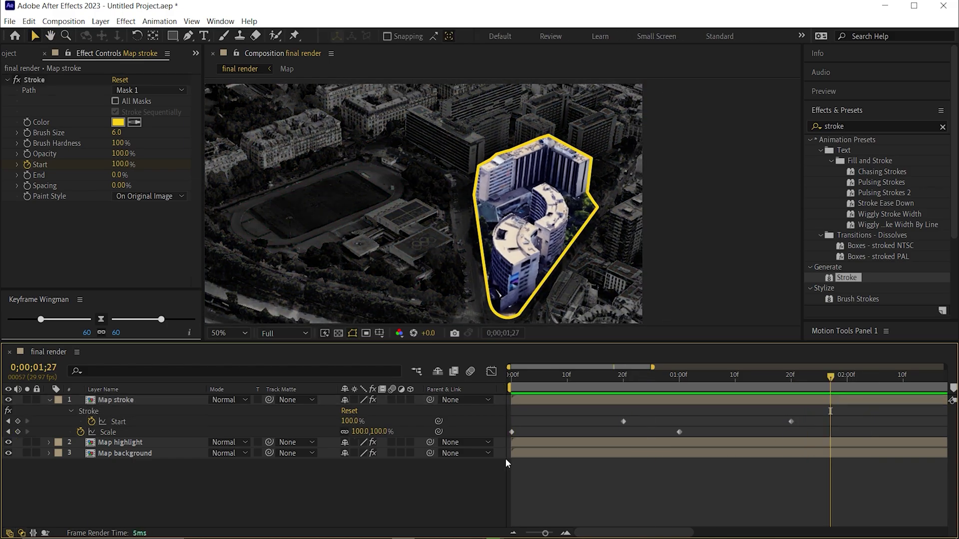
Apply Easy Ease to the final Scale keyframes of all three map layers and play the animation
left_click(128, 443)
left_click(128, 453, "shift")
left_click(124, 402, "shift")
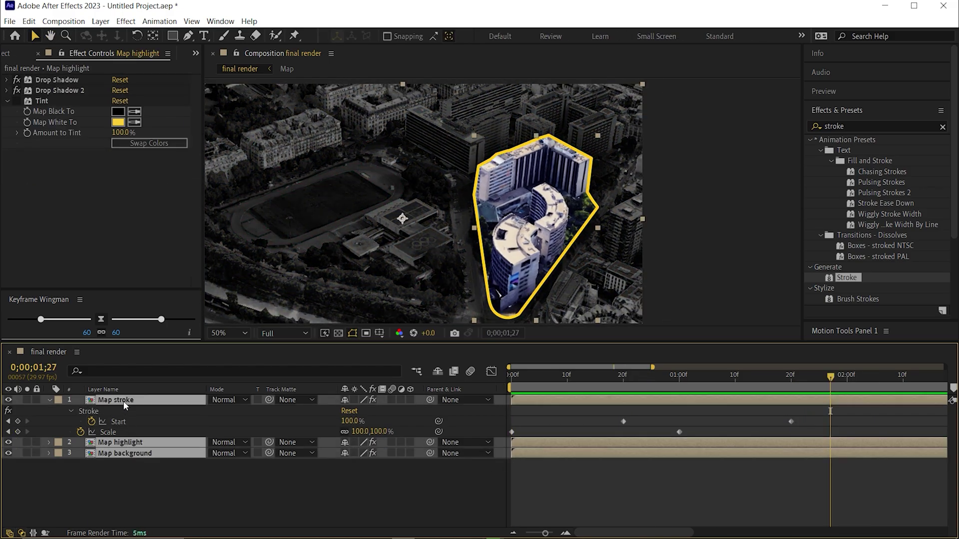
key("u")
key("u")
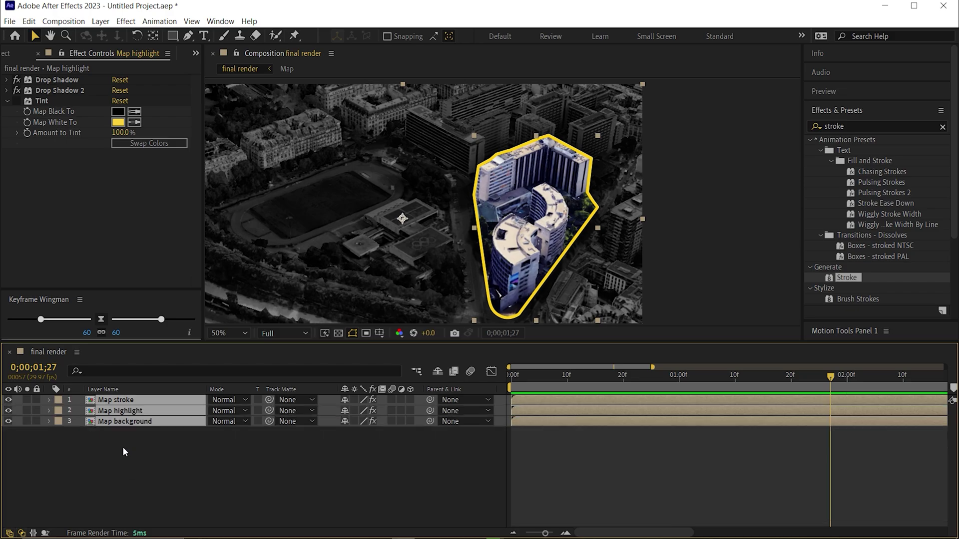
key("s")
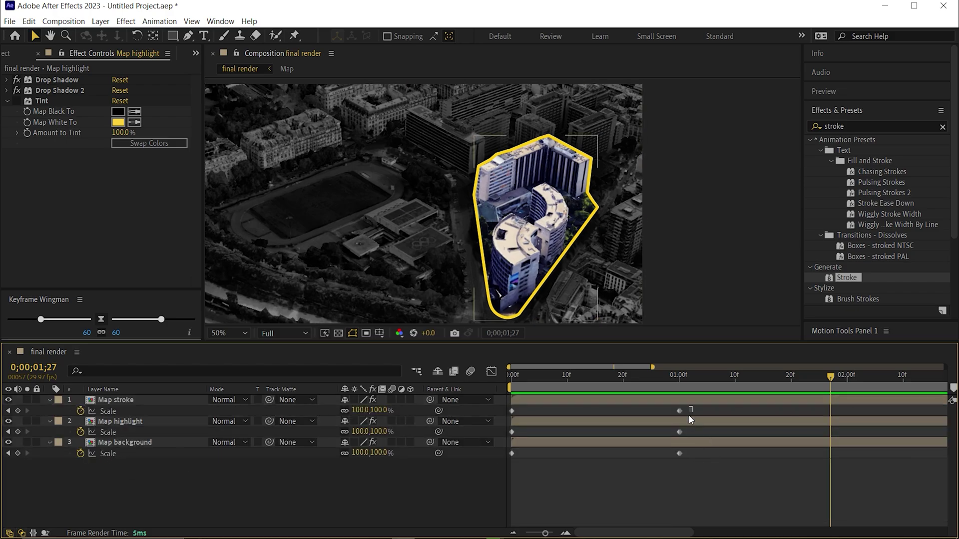
left_click_drag(688, 415, 664, 464)
key("F9")
key("space")
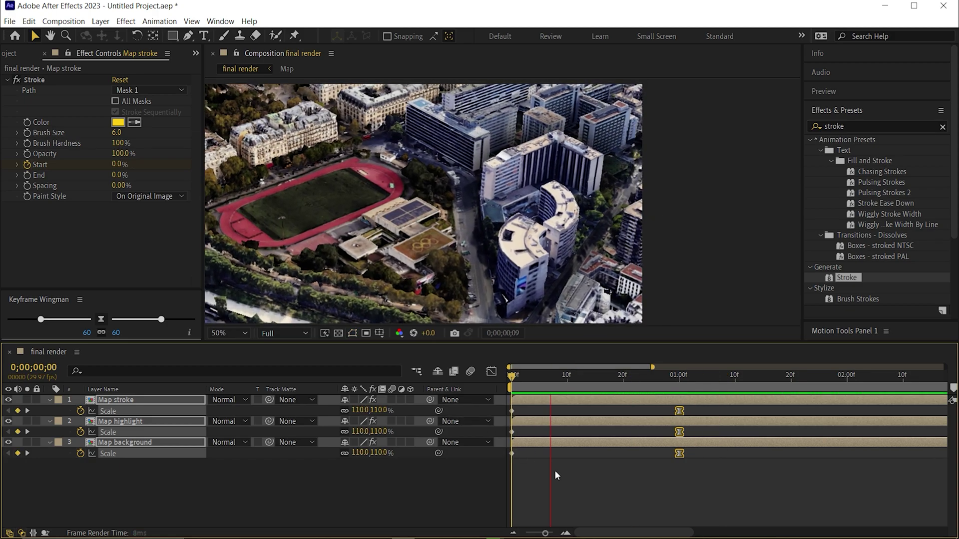
Ease the Map stroke layer's Start keyframes and shape their speed graph into an early peak with a long slowdown, then preview it
left_click(118, 409)
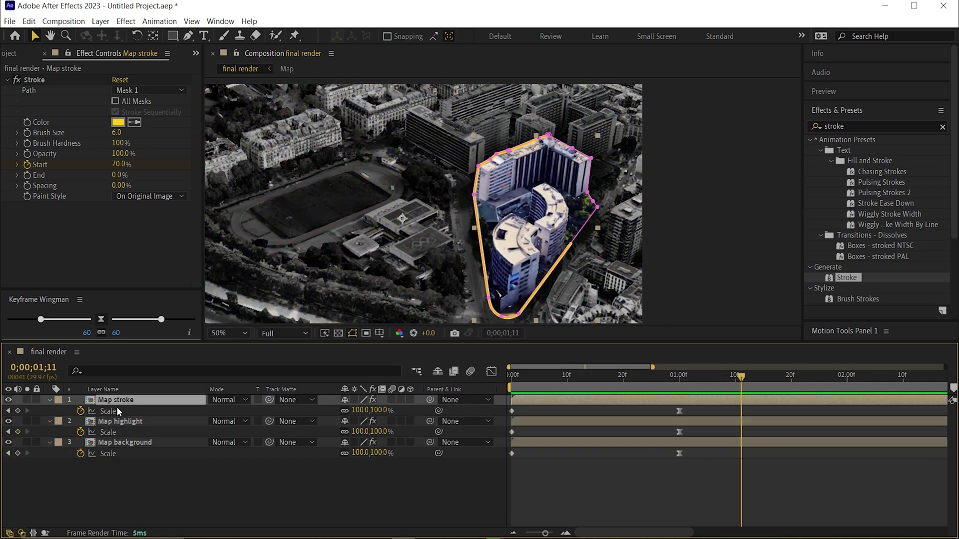
left_click(50, 421)
left_click(50, 432)
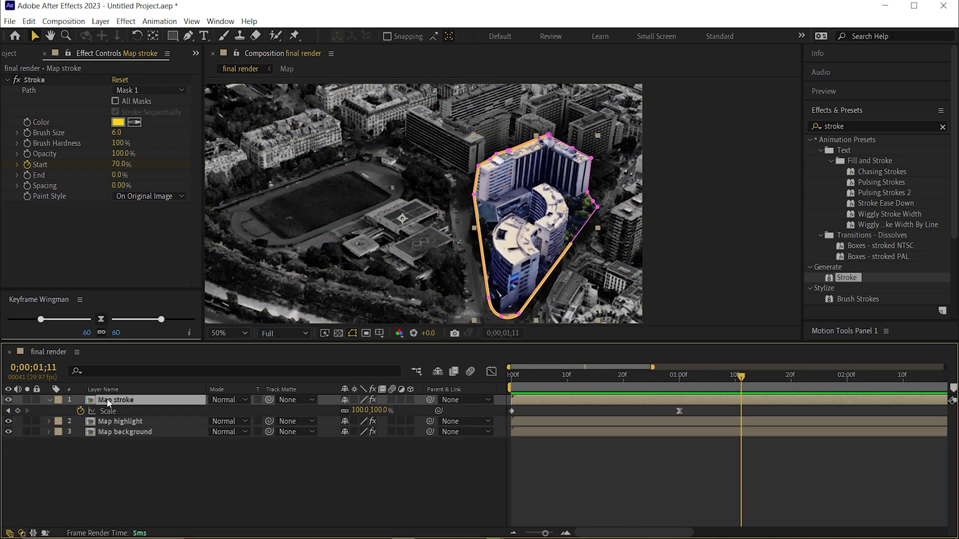
key("u")
left_click_drag(699, 378, 719, 378)
left_click_drag(810, 416, 548, 424)
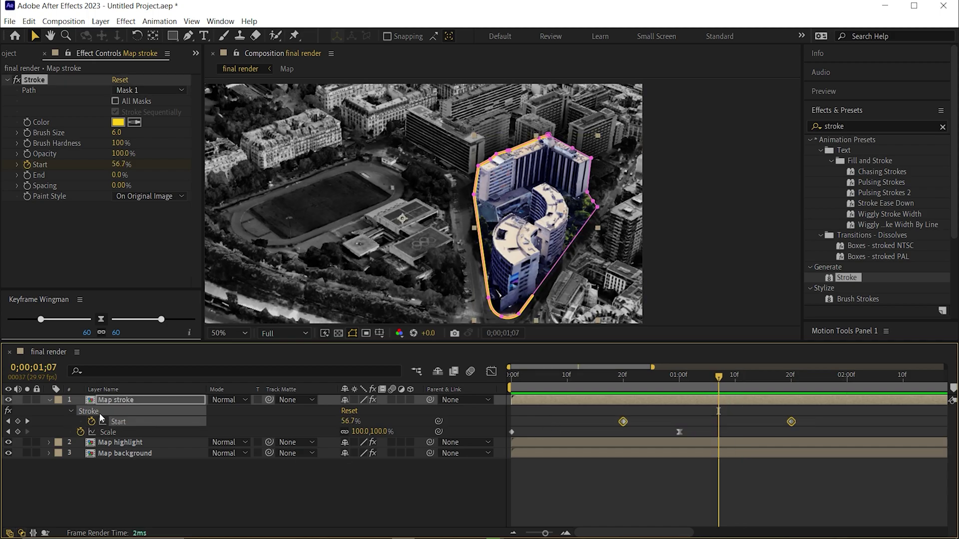
left_click(491, 371)
left_click_drag(816, 484, 714, 502)
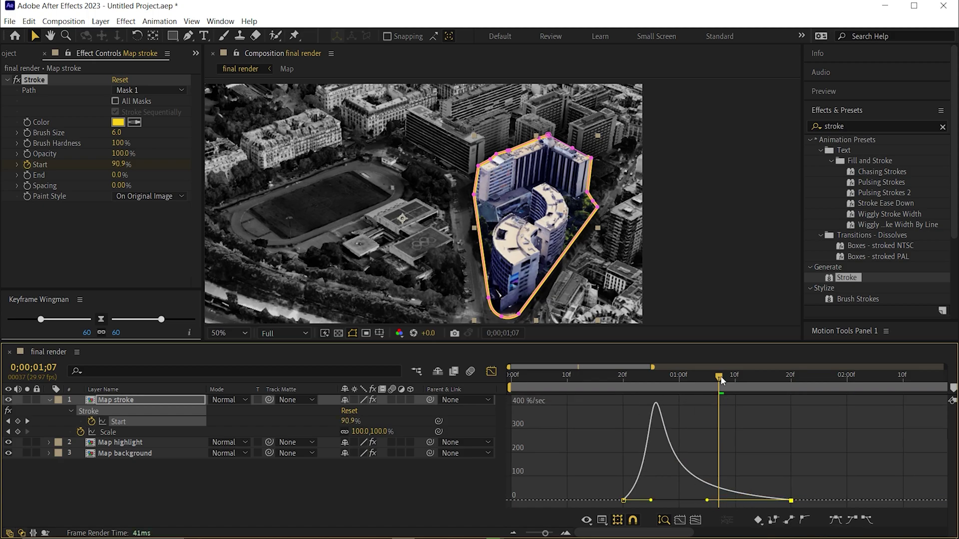
left_click_drag(719, 388, 556, 387)
key("space")
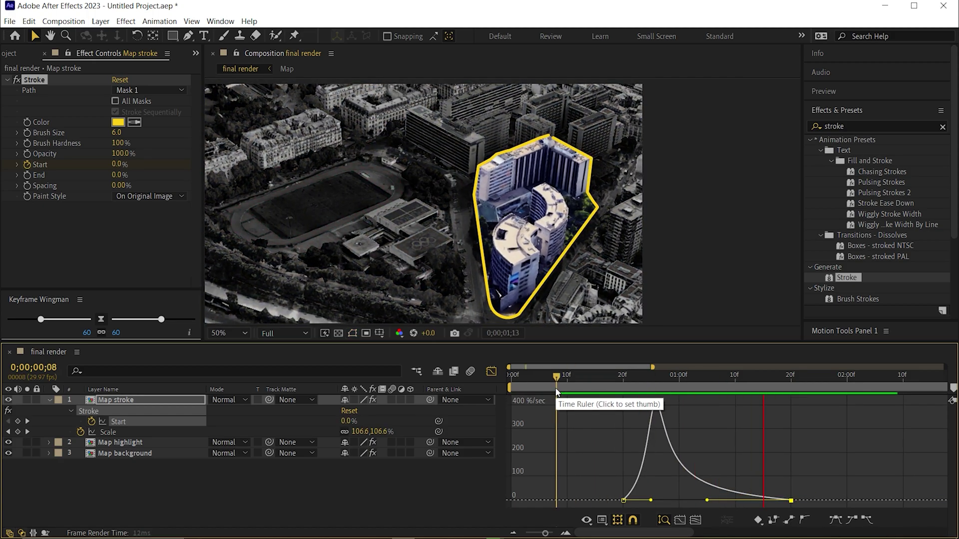
Stretch the stroke's Start animation by moving its first keyframe to the composition's beginning and its last to 0;00;02;00
left_click(491, 371)
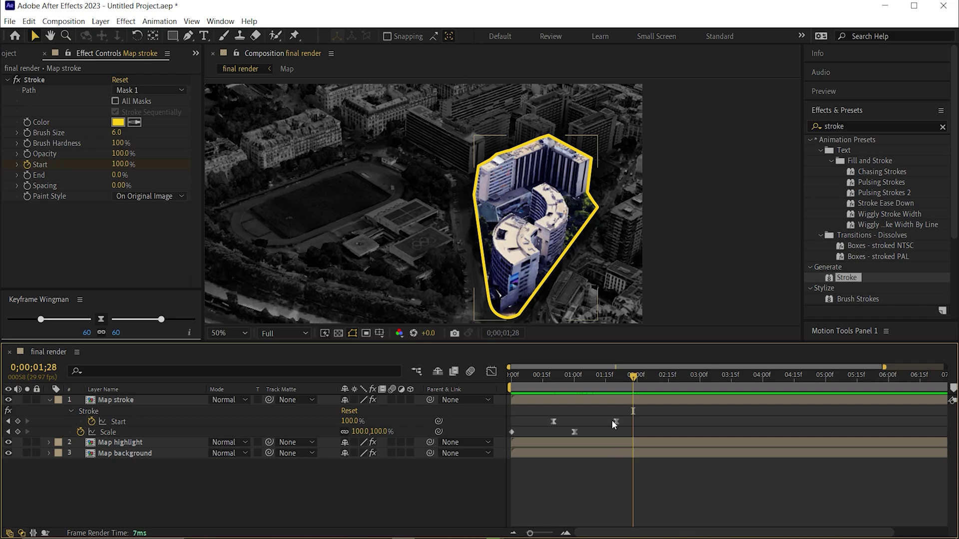
left_click(553, 422)
left_click_drag(553, 422, 518, 426)
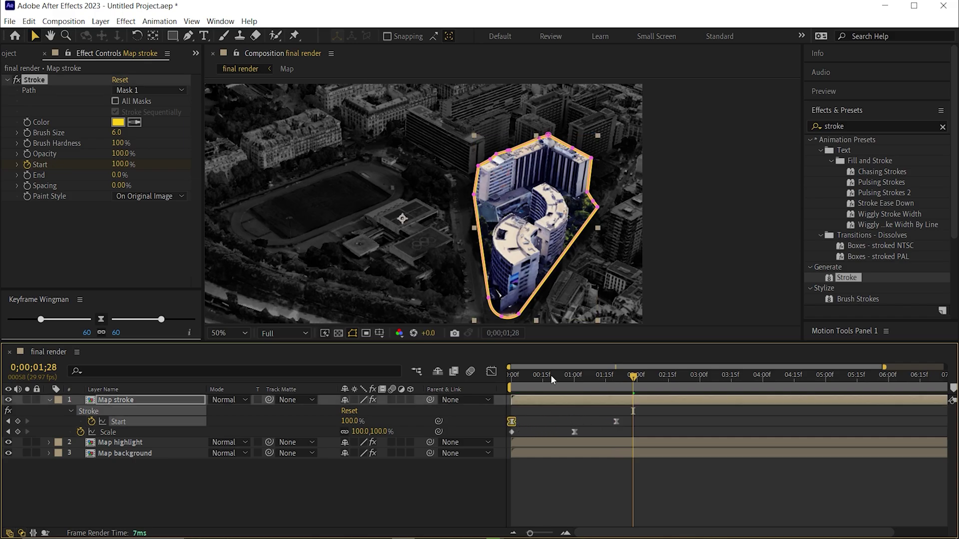
key("Home")
key("space")
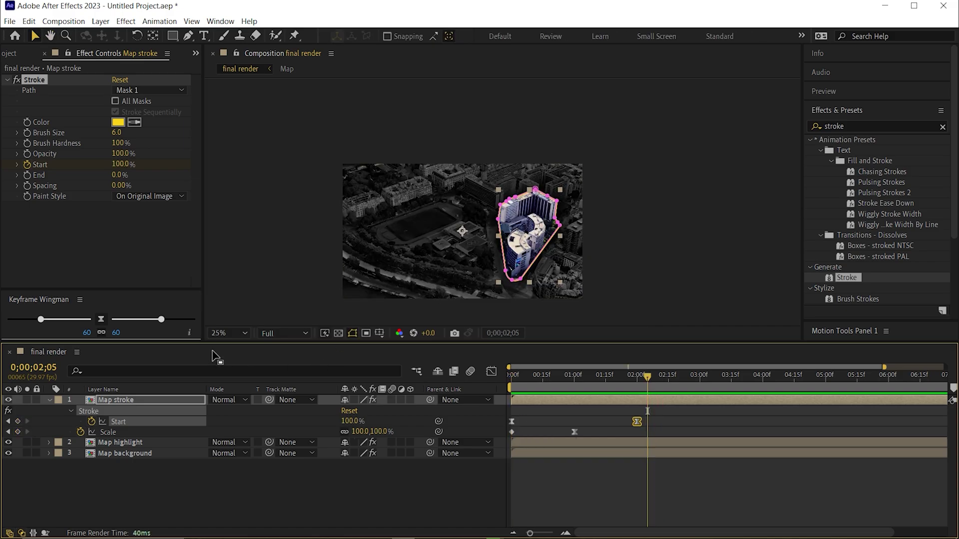
Fit the composition to the viewer and play the animation from the beginning
left_click(227, 333)
left_click(248, 111)
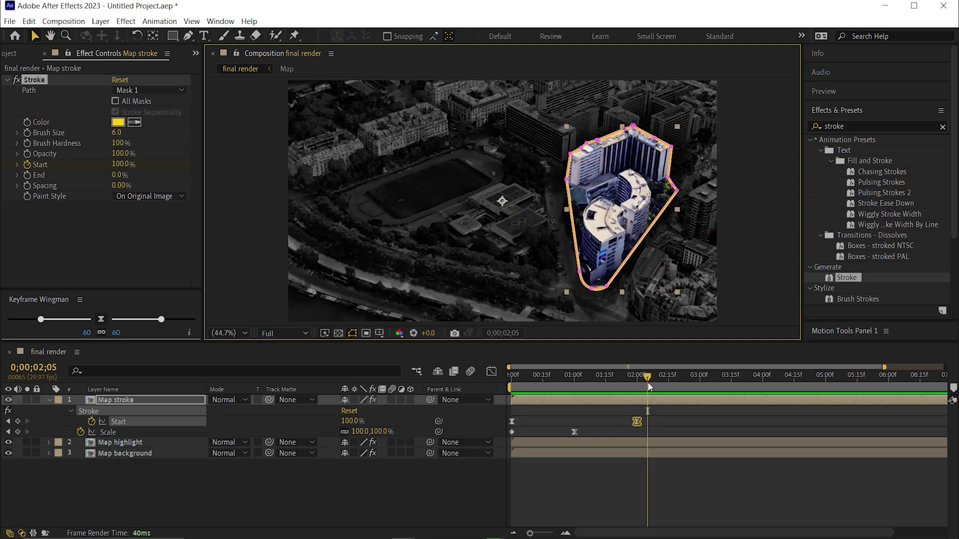
key("Home")
key("space")
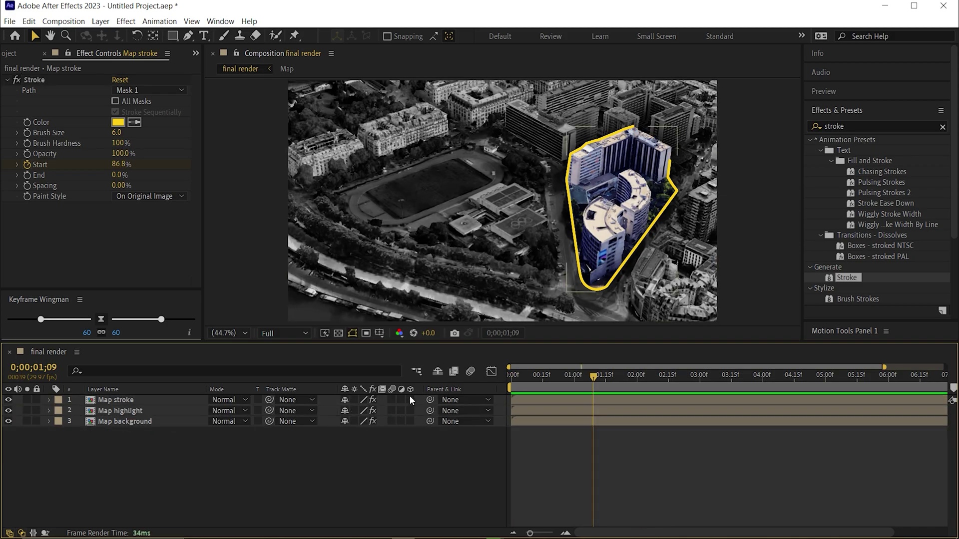
Turn the Map stroke, Map highlight and Map background layers into 3D layers
left_click(410, 400)
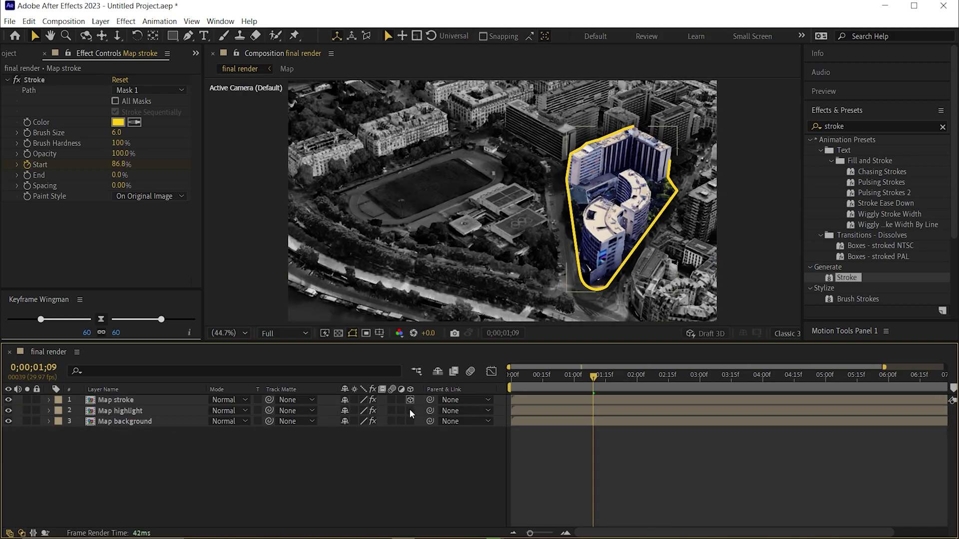
left_click_drag(410, 411, 410, 421)
Keyframe the Position of Map stroke and Map highlight at 0;00;02;00, and set their Z position to -40 at 0;00;04;00
left_click(145, 411)
left_click(139, 401, "shift")
key("p")
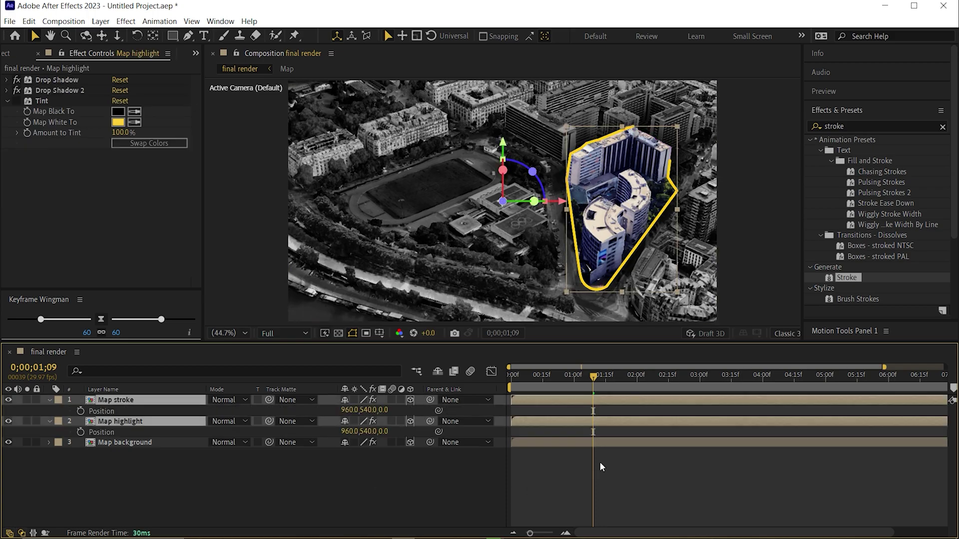
left_click(637, 375)
left_click(80, 410)
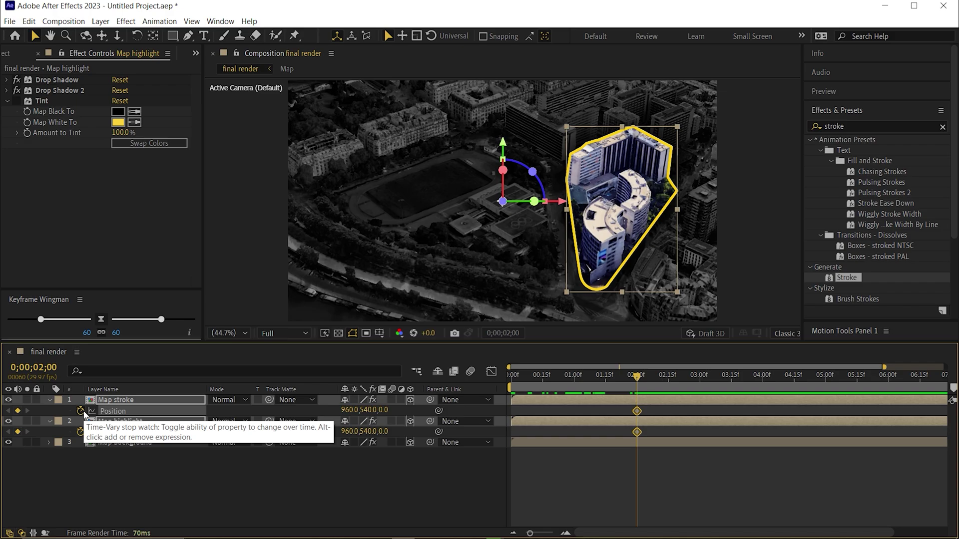
left_click_drag(728, 378, 763, 380)
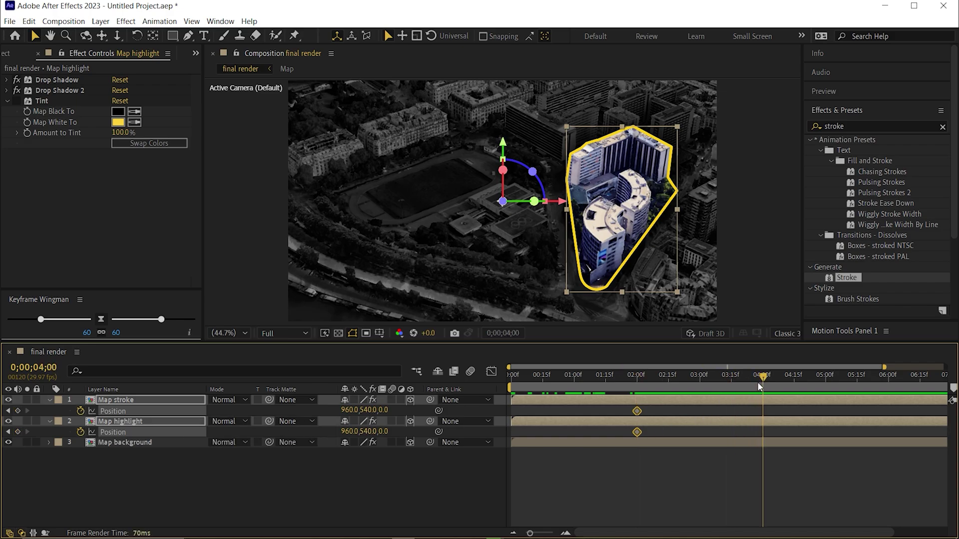
left_click(384, 411)
key("Return")
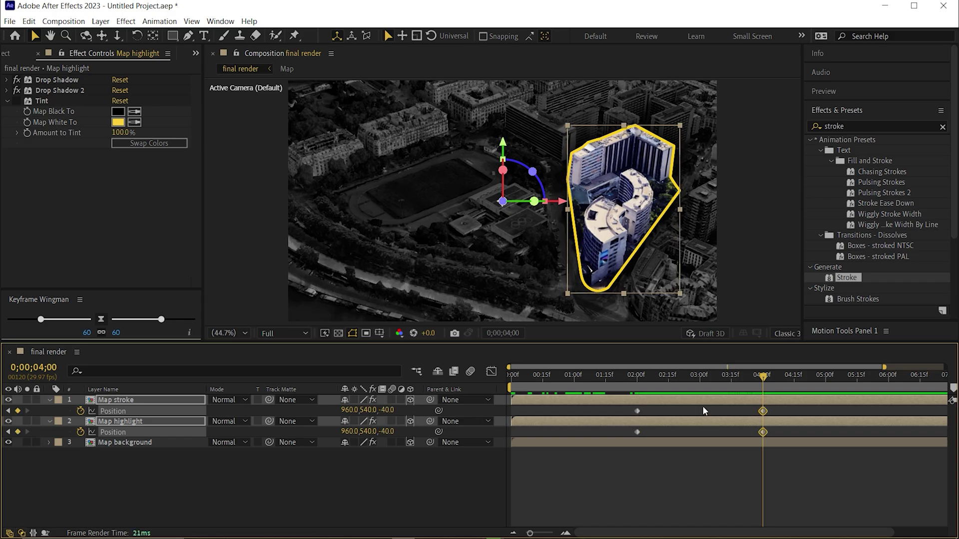
Easy-ease the Position keyframes of Map stroke and Map highlight, and scrub through the movement to check it
left_click_drag(634, 381, 762, 378)
left_click_drag(778, 413, 594, 445)
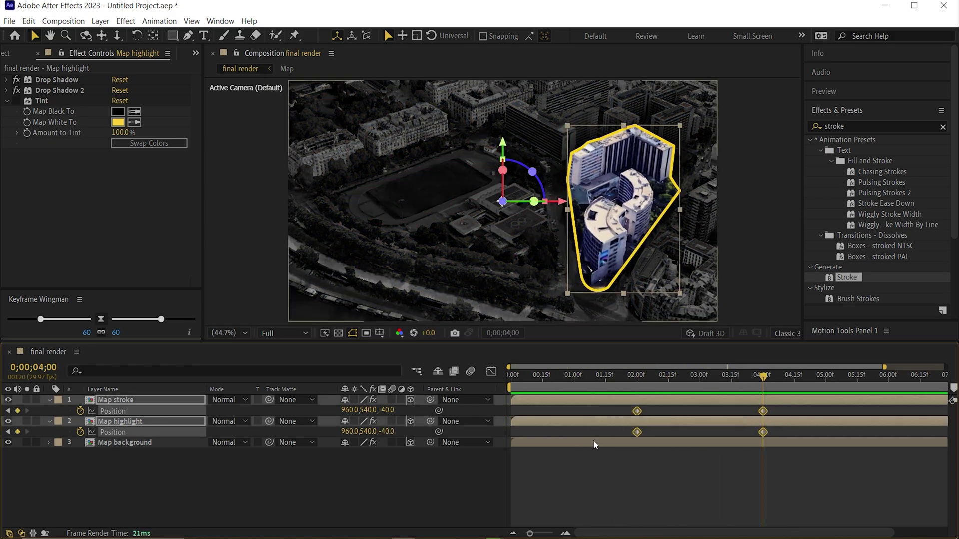
key("F9")
left_click_drag(661, 383, 790, 382)
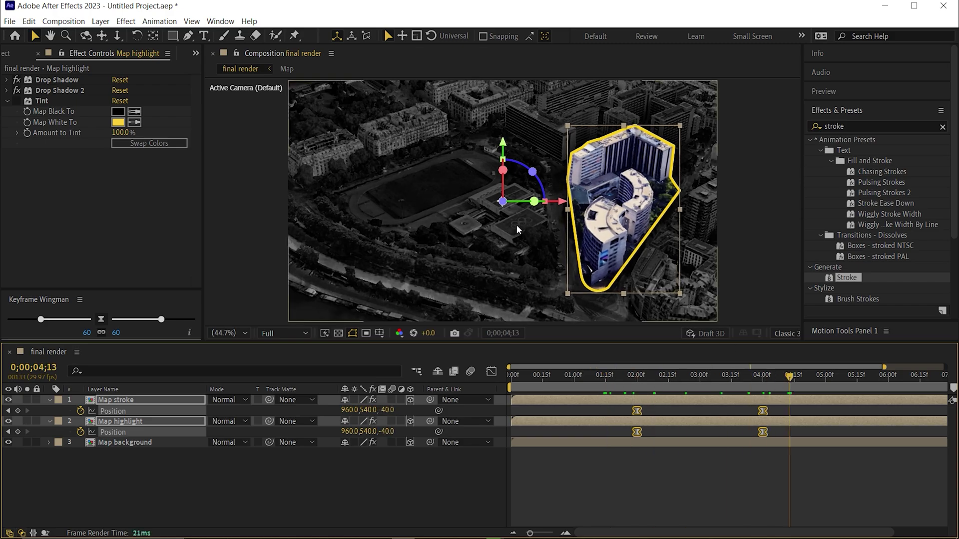
scroll(516, 224, "down", 2)
left_click(603, 295)
left_click(735, 375)
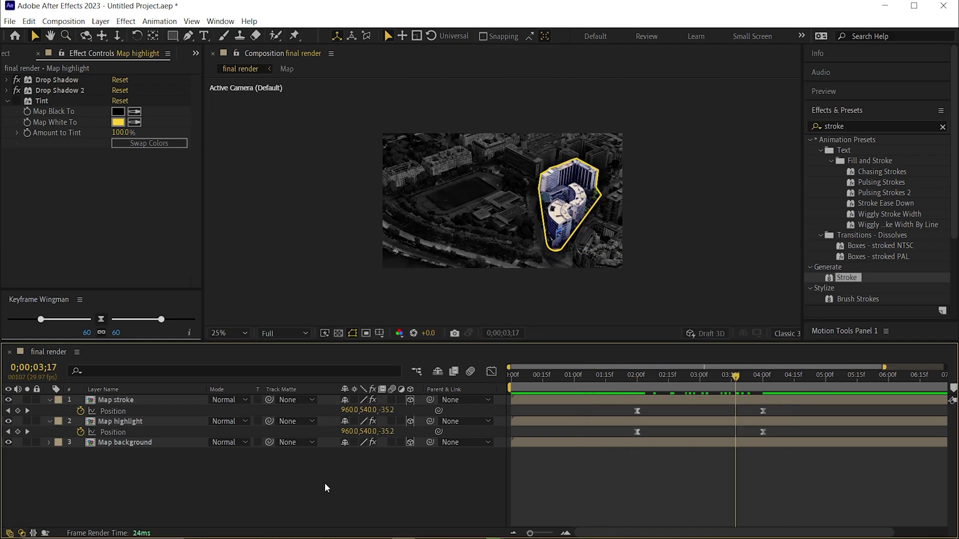
Add a two-node 50 mm camera to the composition
right_click(221, 500)
mouse_move(265, 374)
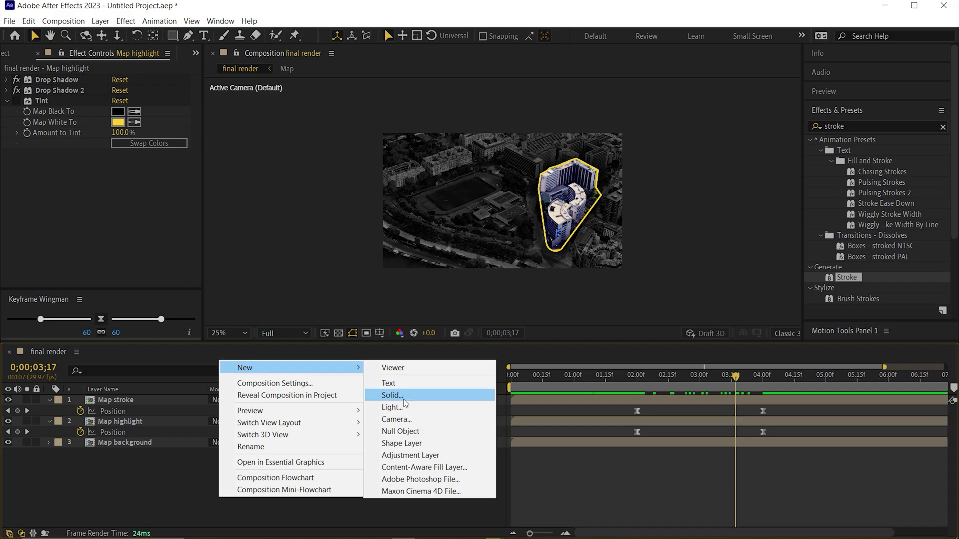
left_click(403, 420)
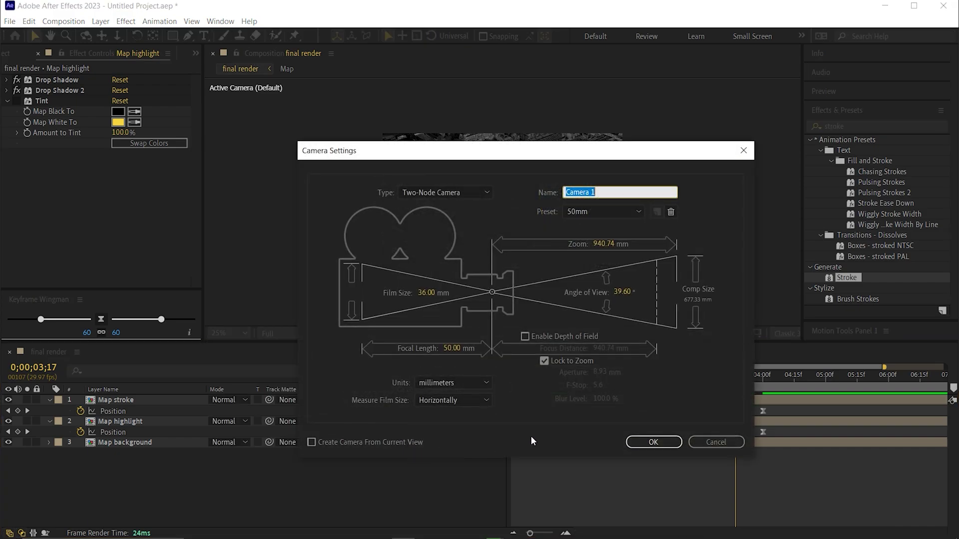
left_click(653, 442)
Keyframe the camera's Position at 0;00;02;00 and set its X position to 1111 at 0;00;04;00
key("p")
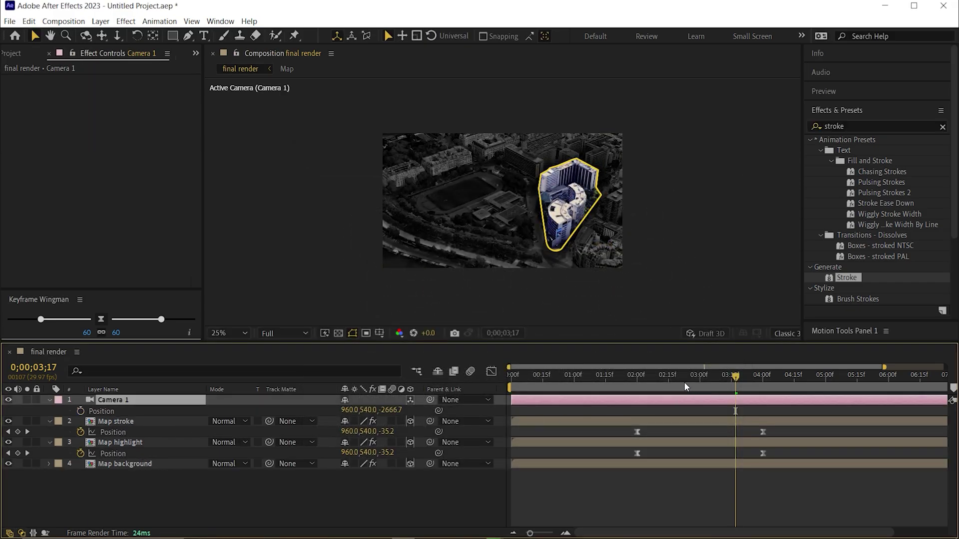
left_click_drag(685, 386, 637, 389)
left_click(81, 411)
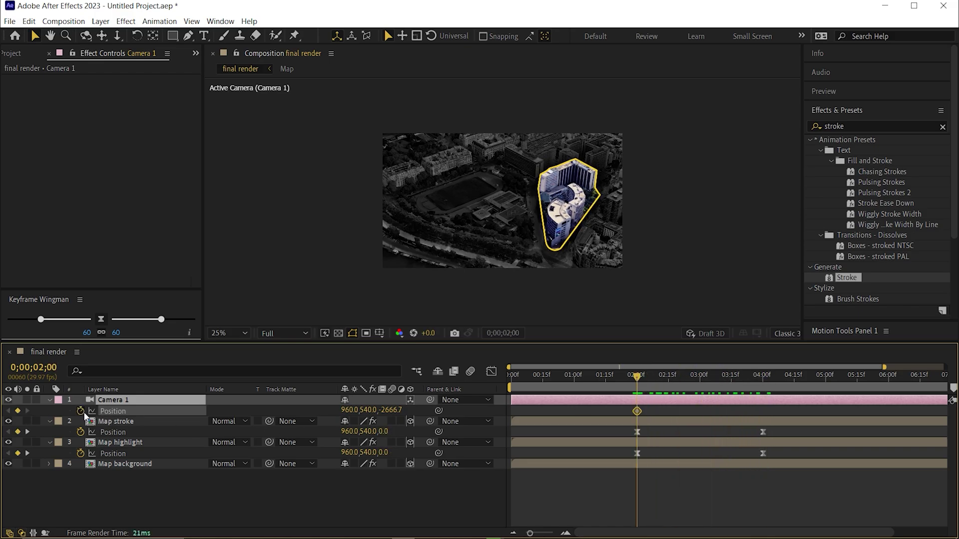
left_click_drag(719, 368, 698, 381)
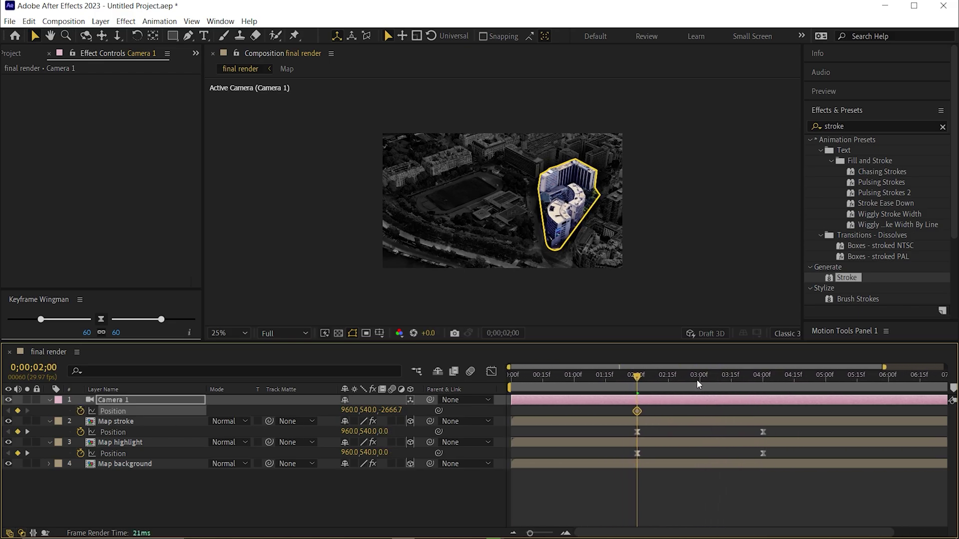
left_click(761, 382)
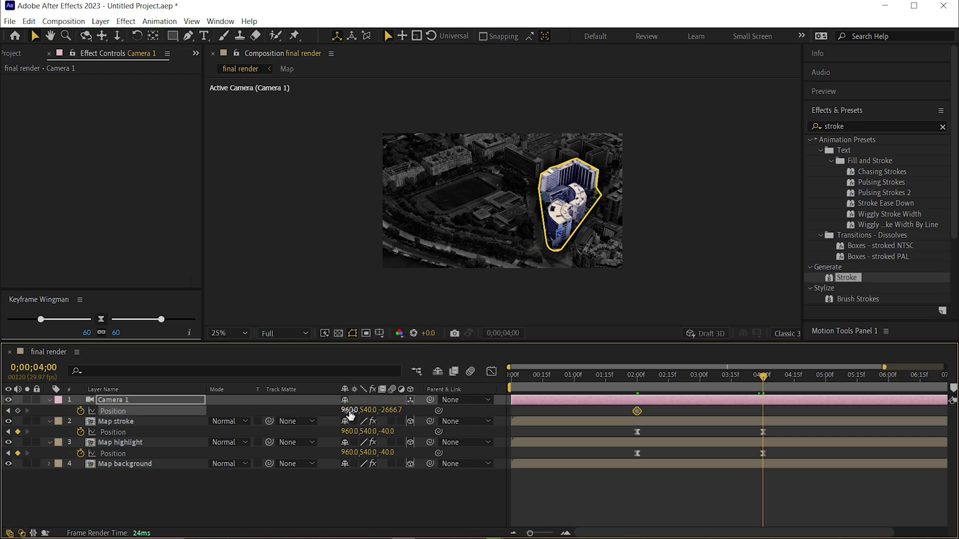
left_click_drag(349, 413, 416, 411)
Try a camera position of Y 1800 and Z -1600 at 0;00;04;00, and undo those changes
left_click(372, 411)
left_click(403, 411)
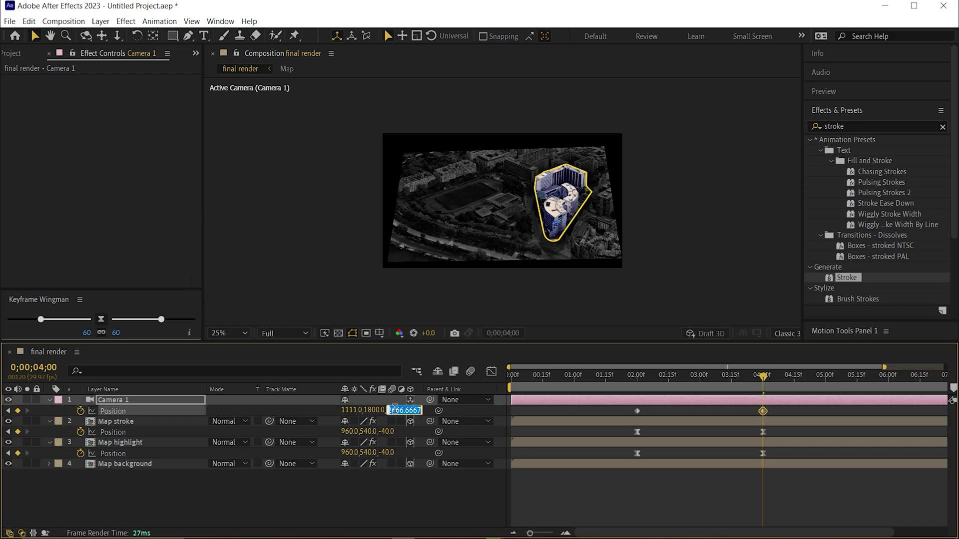
type("-1600")
key("Return")
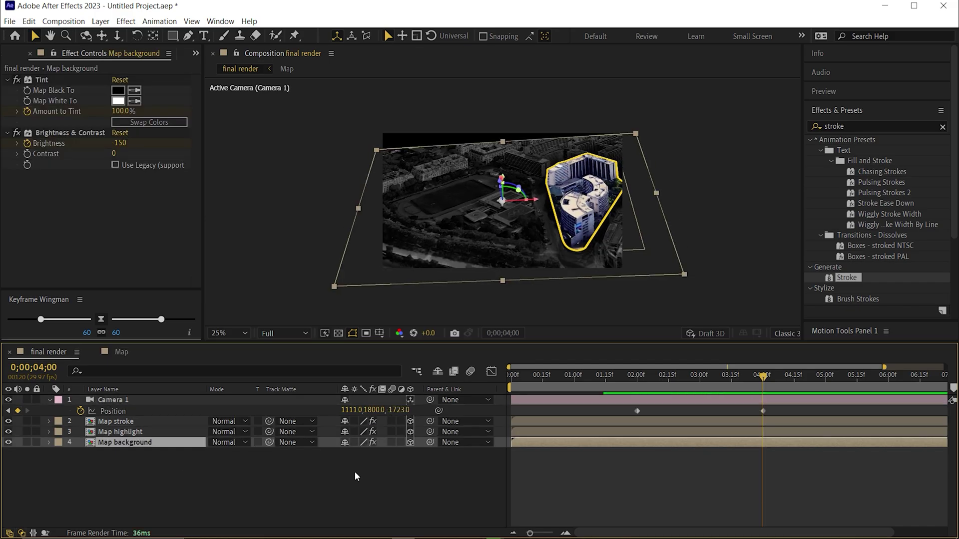
key("ctrl+z")
key("ctrl+z")
key("ctrl+z")
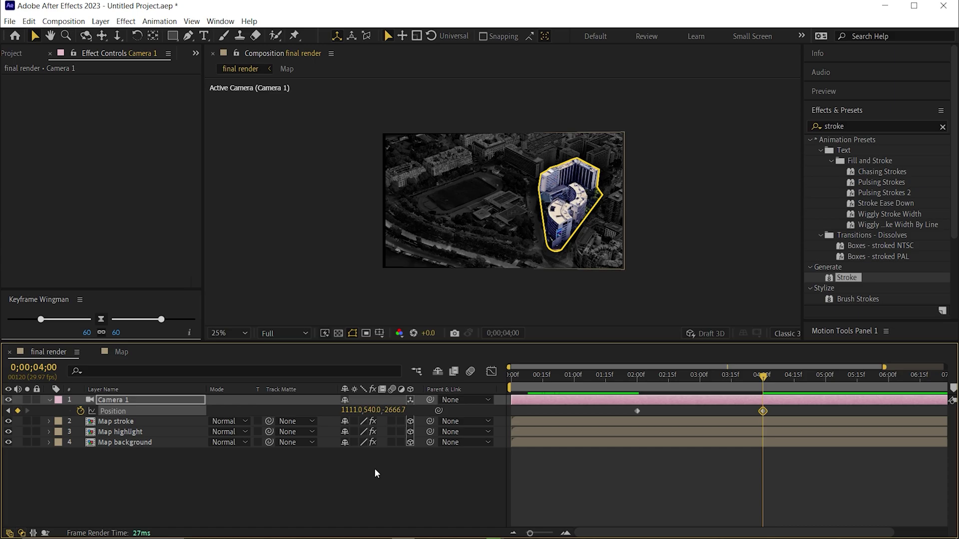
Set the camera's position to Y 1693 and Z -2019.7 at 0;00;04;00
left_click_drag(373, 410, 779, 391)
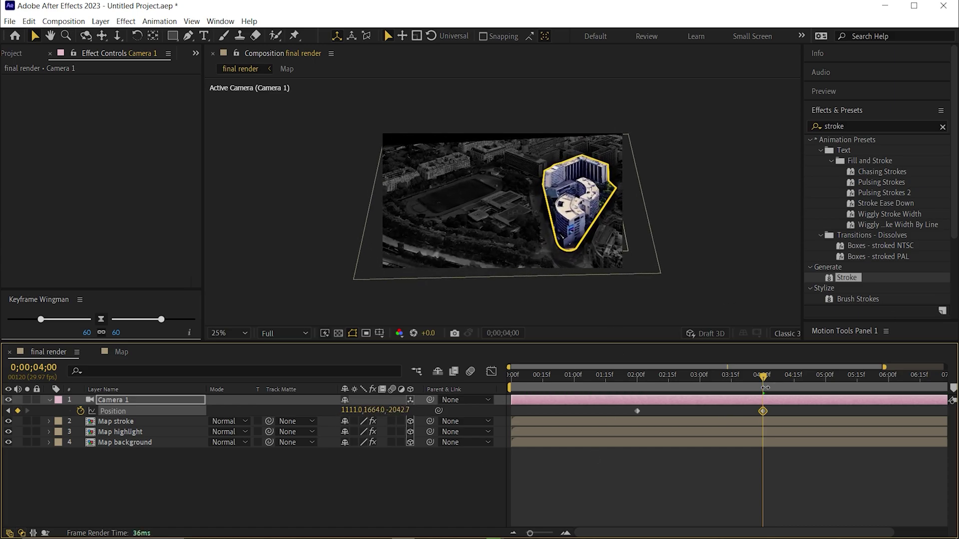
left_click_drag(369, 410, 374, 421)
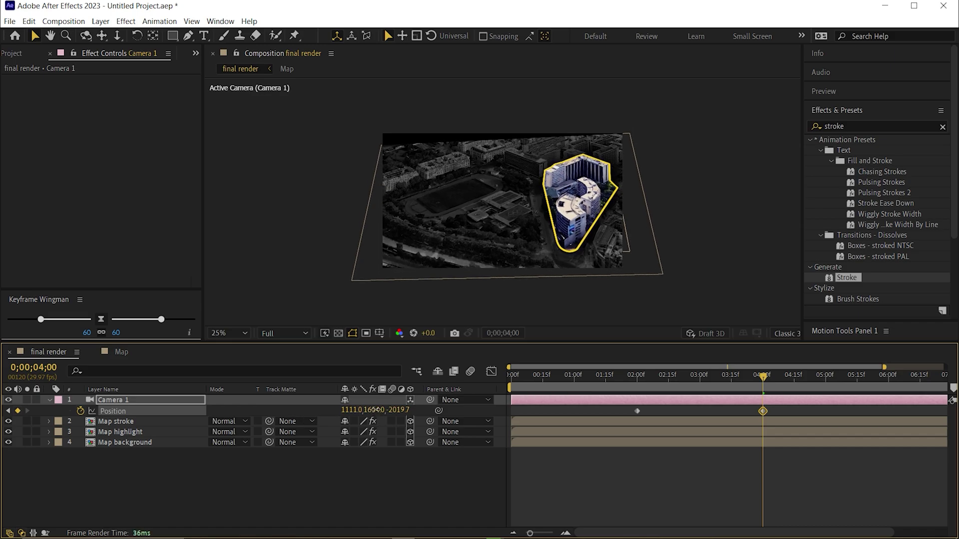
Try shifting the Map stroke, Map highlight and Map background layers together to X position 873, and undo the shift
left_click(115, 421)
left_click(130, 443, "shift")
key("p")
left_click(649, 488)
left_click_drag(637, 378, 773, 381)
left_click_drag(353, 432, 303, 432)
key("ctrl+z")
left_click(125, 422)
left_click(129, 464, "shift")
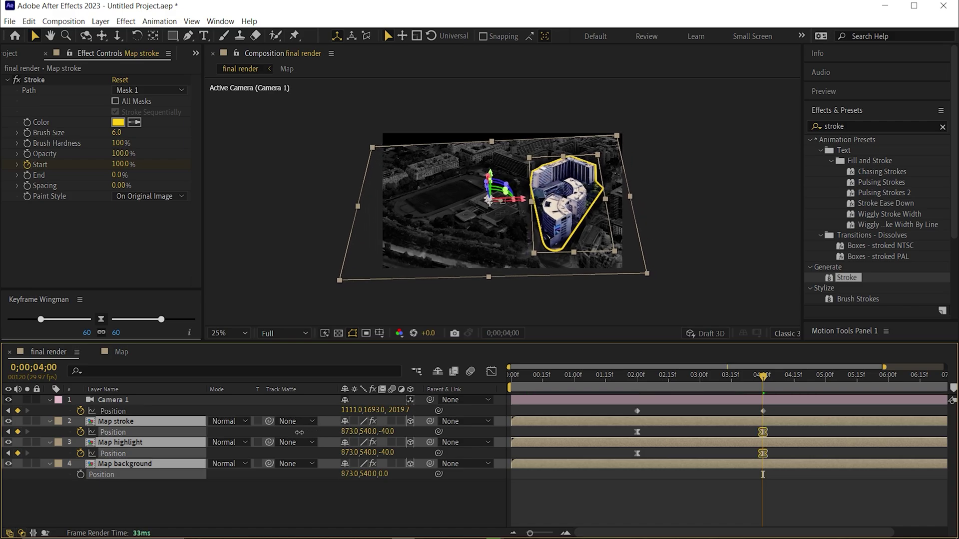
Preview from the beginning, move the camera's first Position keyframe to 0;00;01;15 and easy-ease both camera keyframes
left_click_drag(711, 380, 469, 394)
key("space")
key("space")
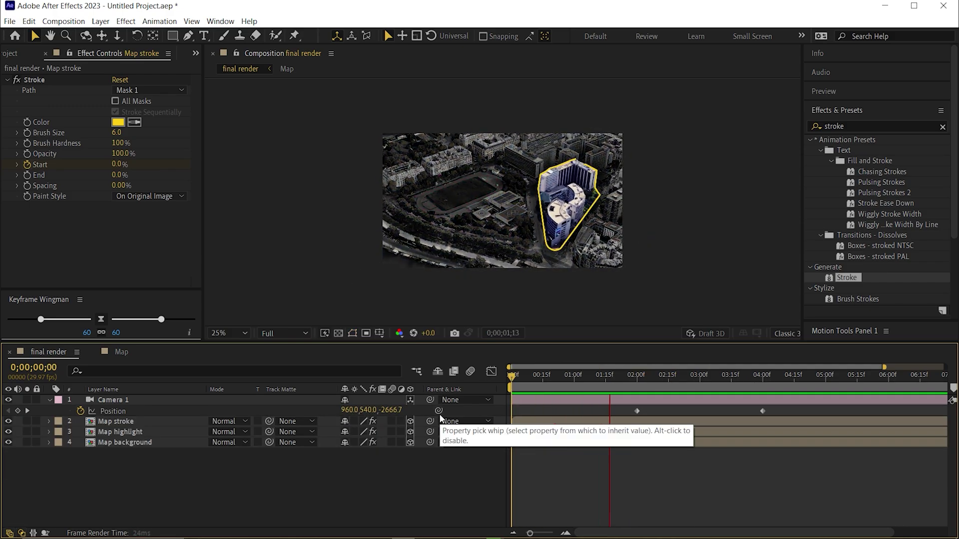
key("space")
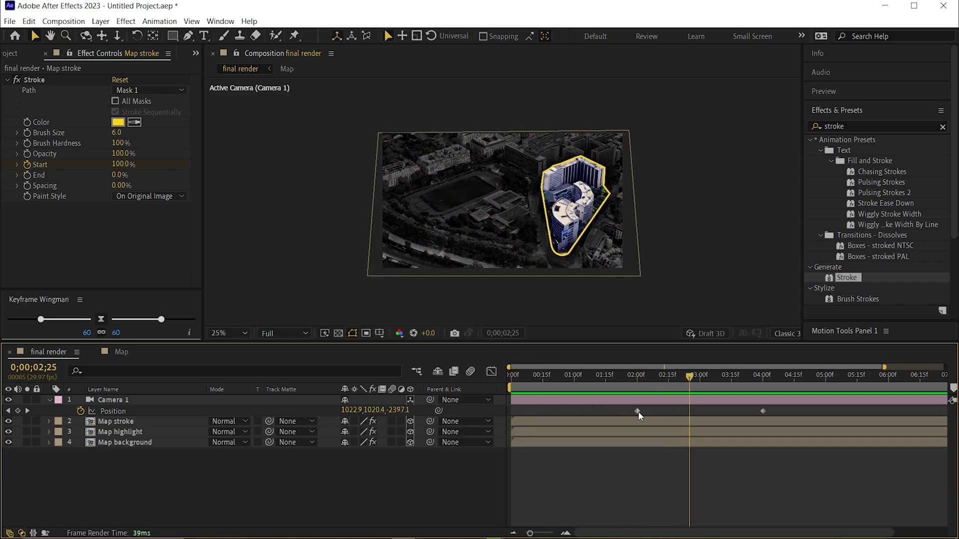
left_click_drag(639, 413, 607, 414)
left_click_drag(805, 409, 547, 421)
key("F9")
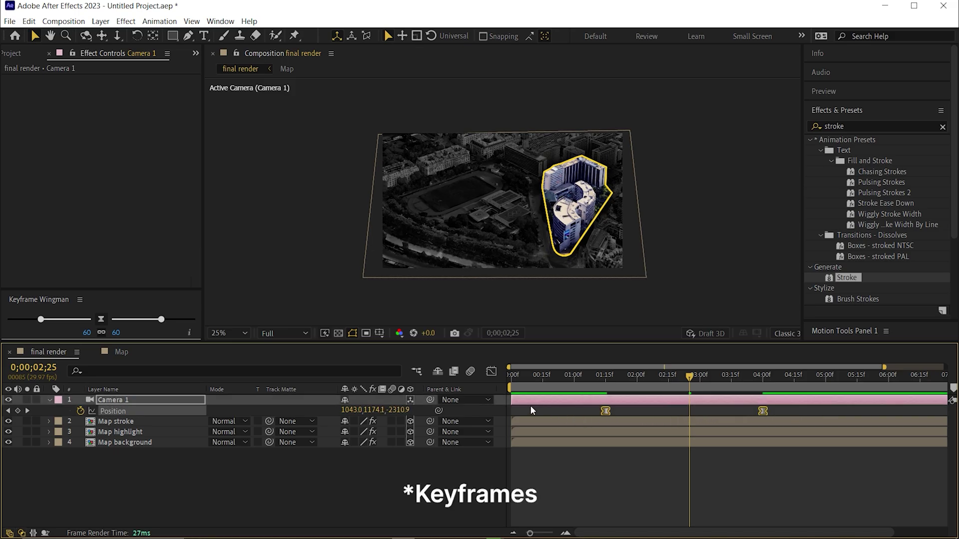
Shape the camera's Position speed graph into an early peak with a long slowdown, and preview the move
left_click(492, 372)
left_click_drag(803, 485, 692, 499)
left_click(560, 385)
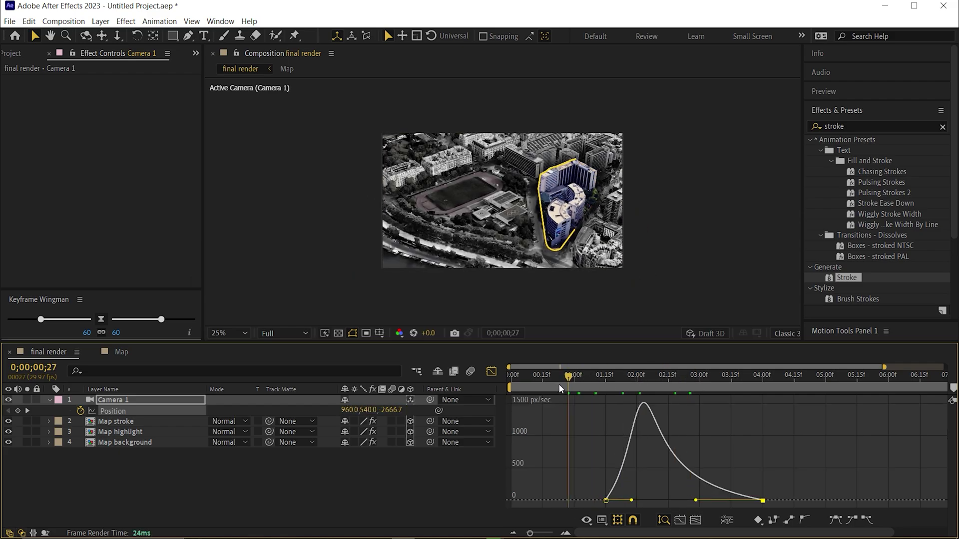
key("space")
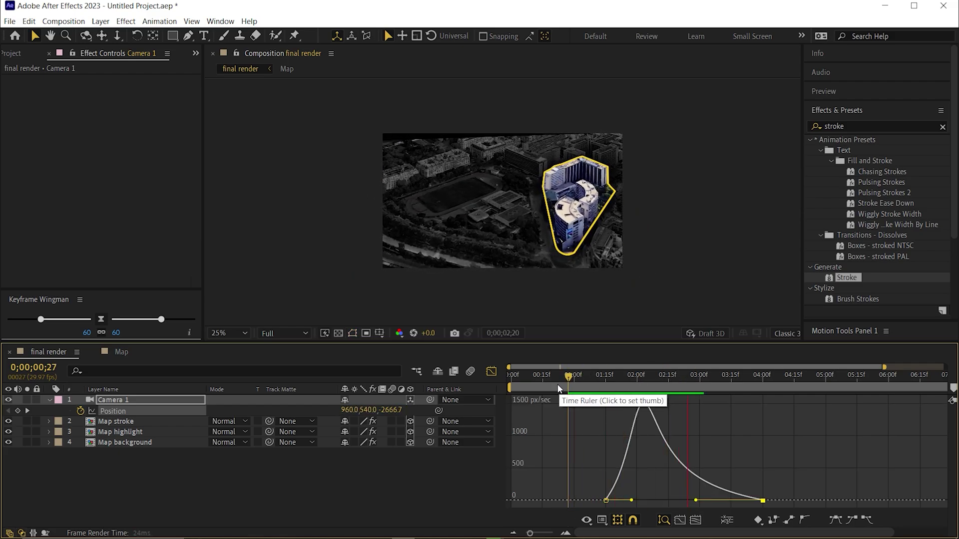
key("space")
left_click(491, 372)
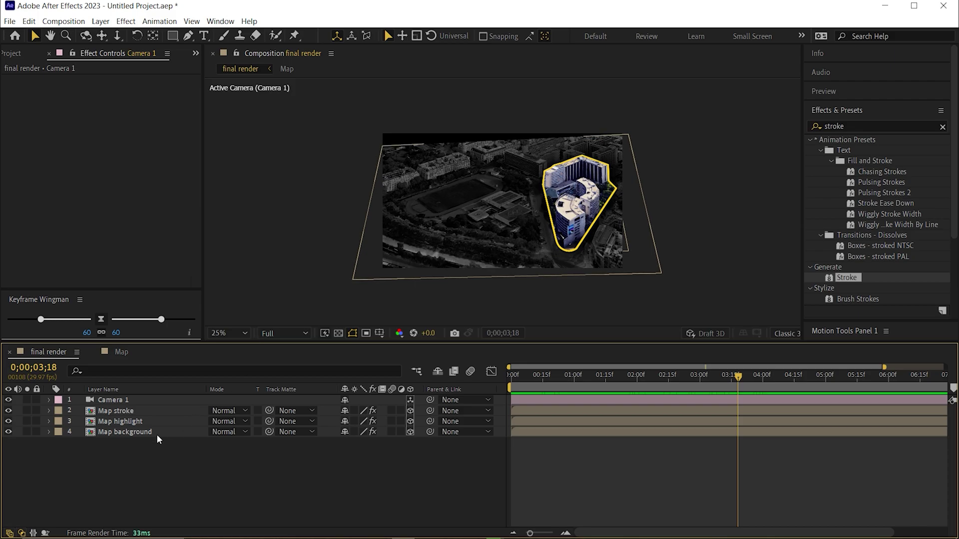
Add an ellipse mask spanning the whole Map background layer
left_click(133, 433)
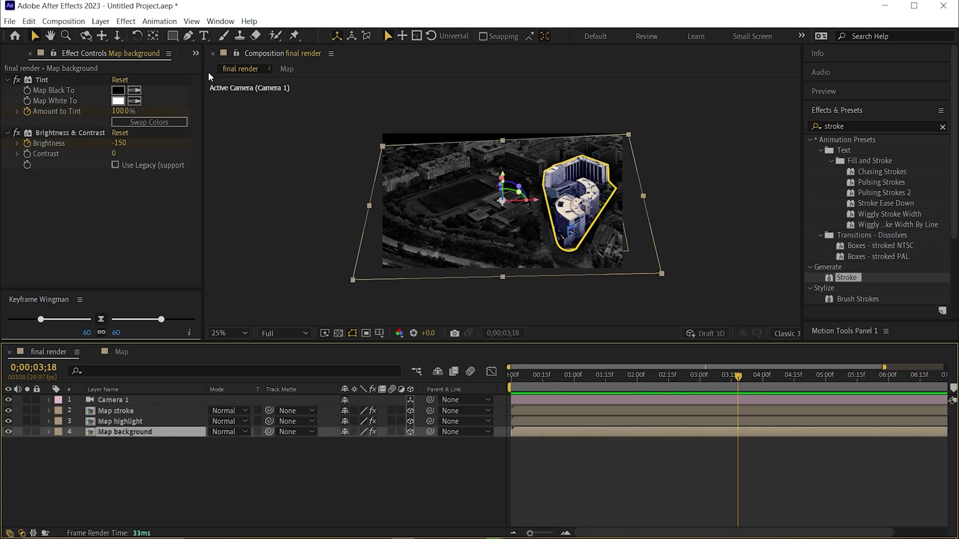
left_click(173, 37)
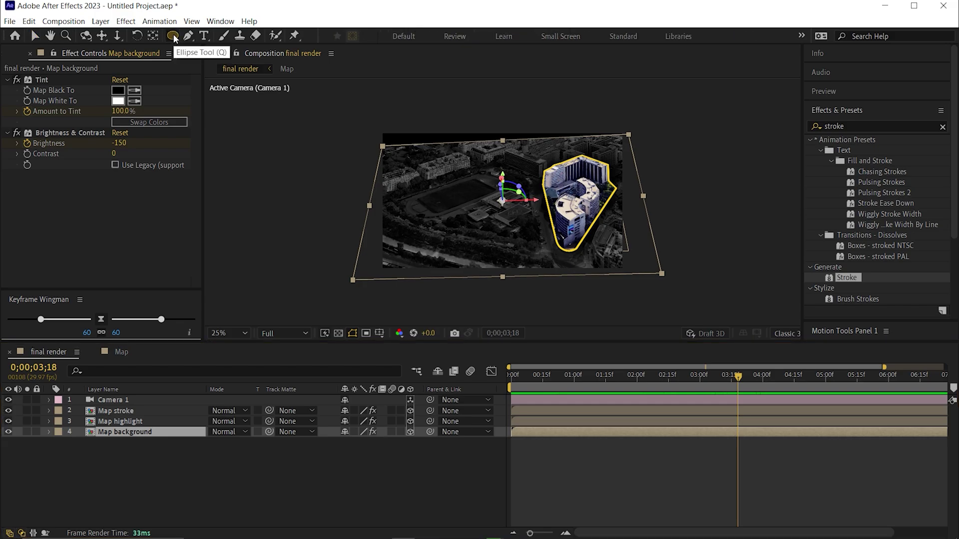
double_click(173, 35)
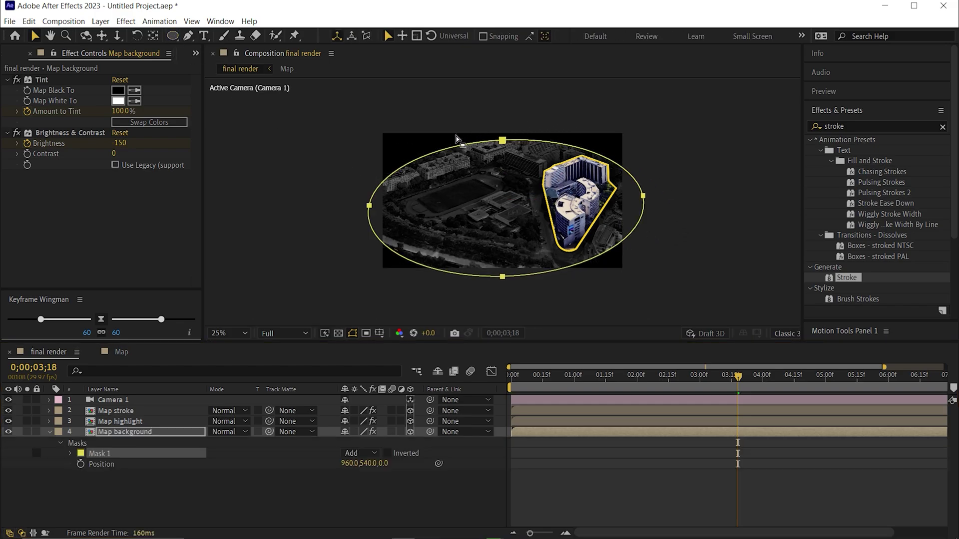
Keyframe the background's Mask Path at 0;00;02;00 and enlarge the ellipse until it extends beyond the whole frame
left_click_drag(738, 380, 638, 385)
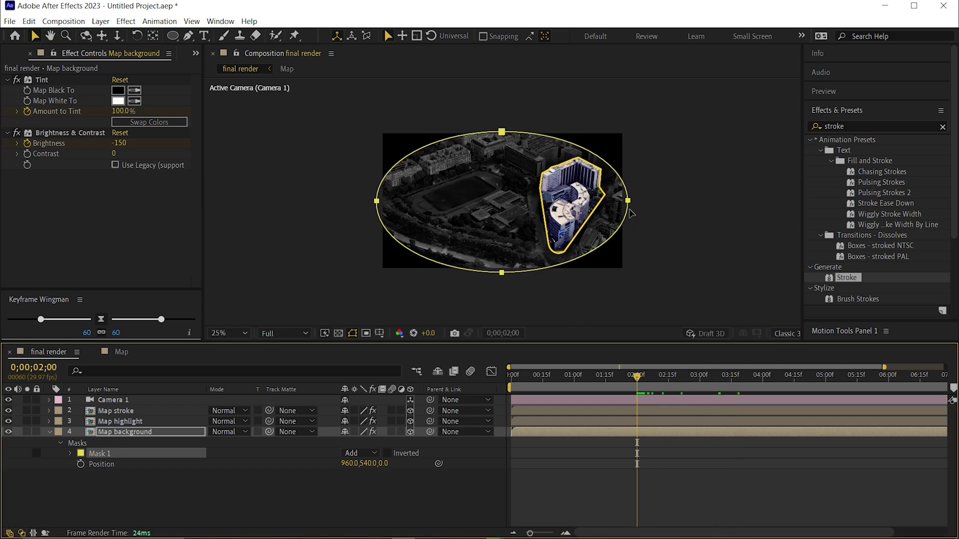
left_click(71, 453)
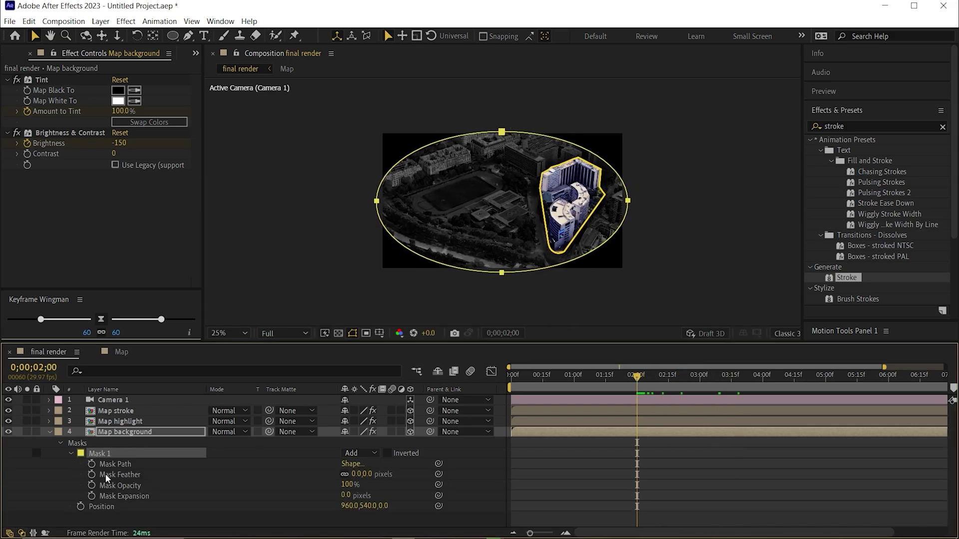
left_click(131, 466)
left_click(92, 464)
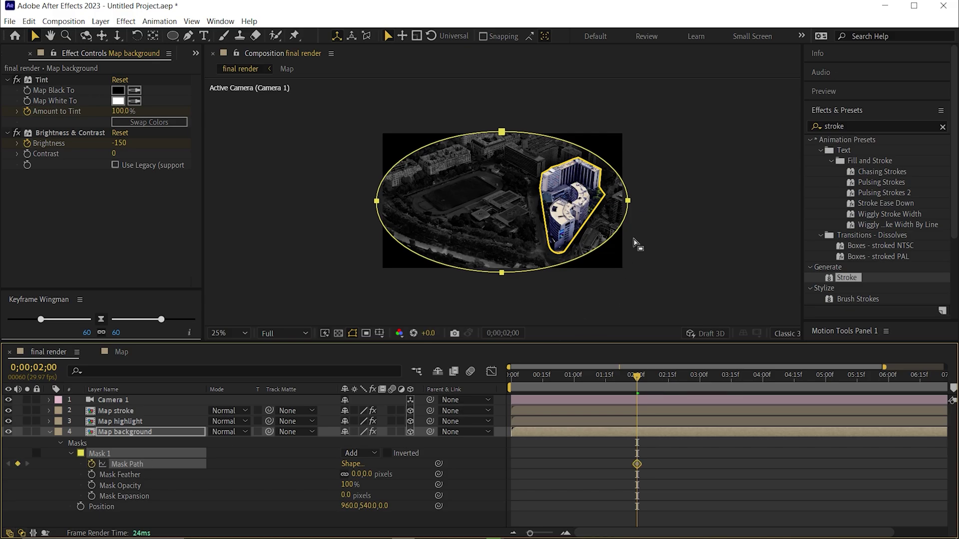
double_click(629, 202)
left_click_drag(631, 276, 674, 318)
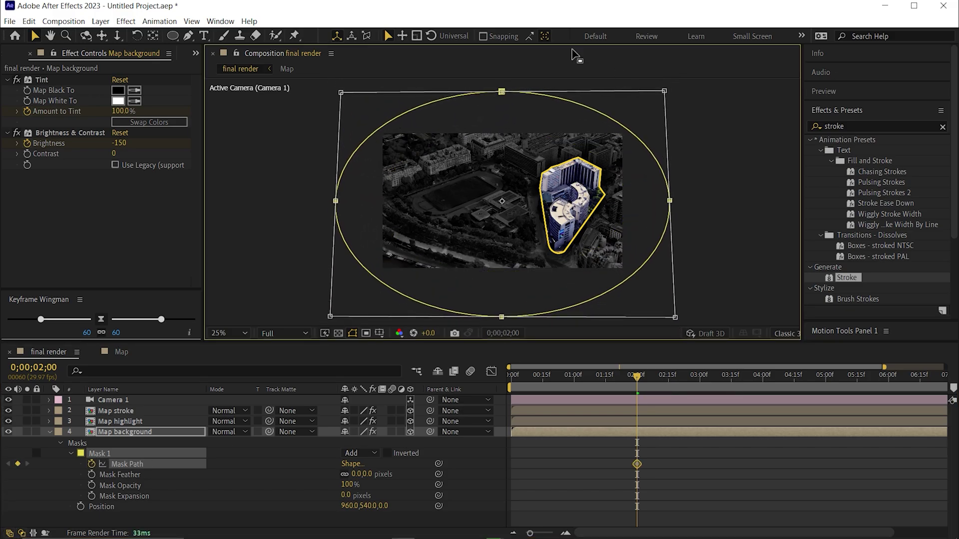
Shrink the background's ellipse mask at 0;00;04;00 until it fits closely around the visible map
left_click_drag(638, 378, 759, 378)
scroll(494, 190, "down", 2)
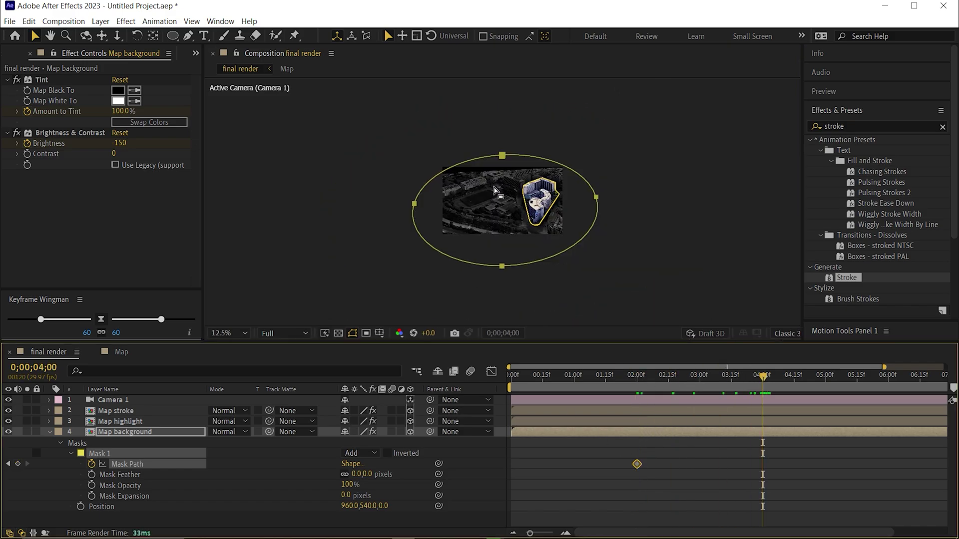
double_click(503, 158)
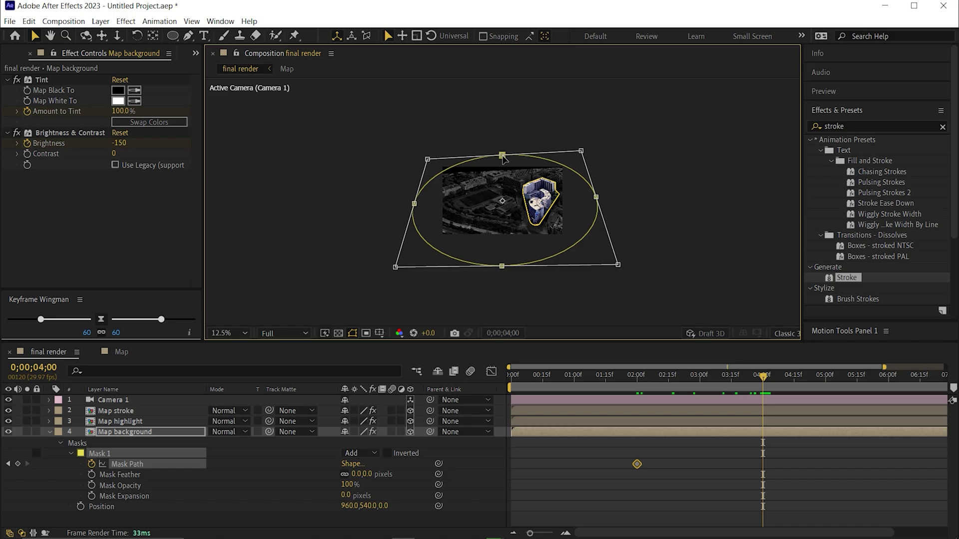
left_click_drag(618, 266, 585, 245)
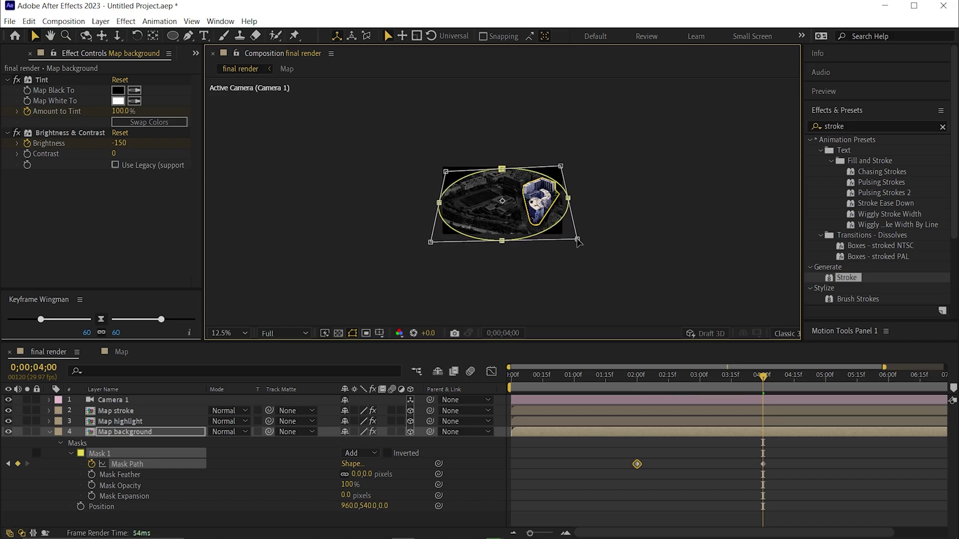
Refine the edges of the background's ellipse mask at 0;00;04;00 so it sits just around the visible map
scroll(530, 187, "up", 2)
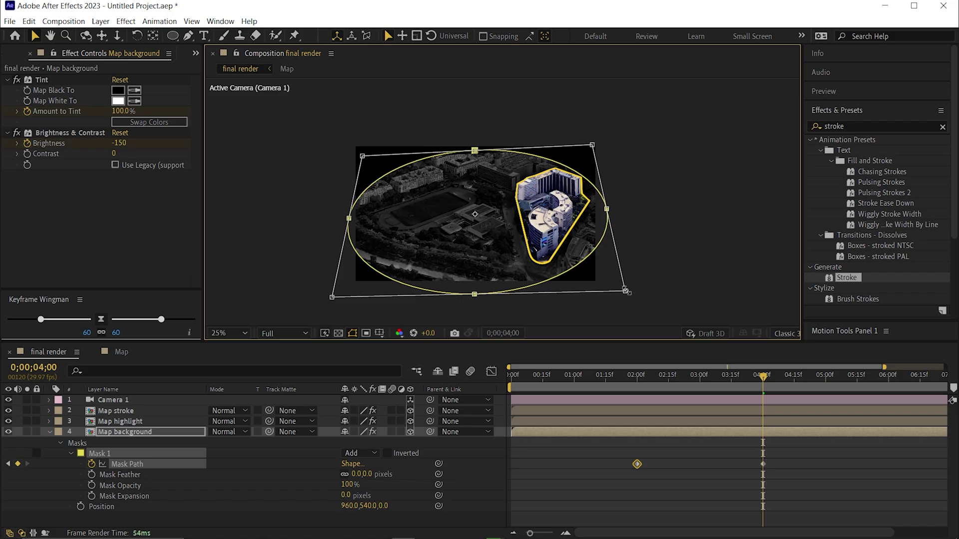
left_click_drag(625, 290, 626, 295)
left_click_drag(475, 149, 481, 152)
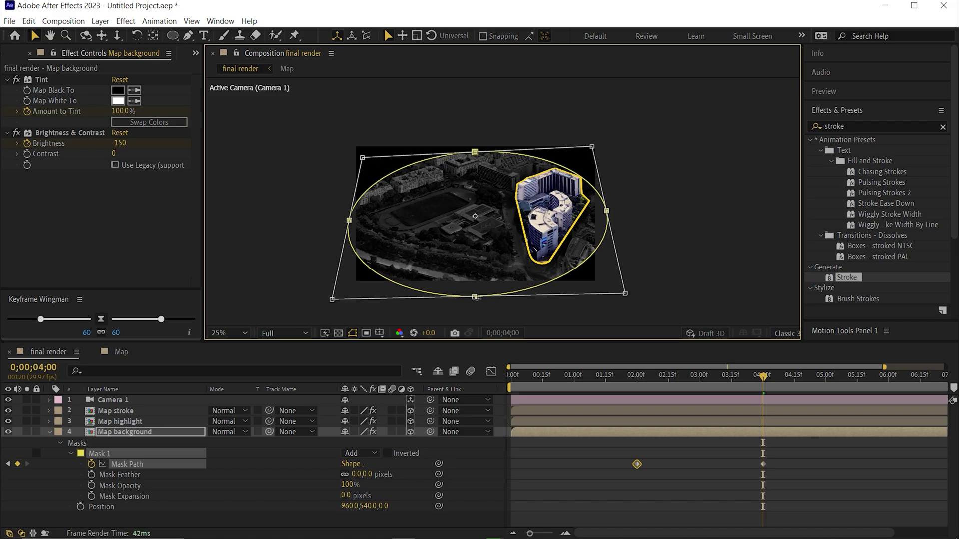
left_click_drag(475, 297, 474, 286)
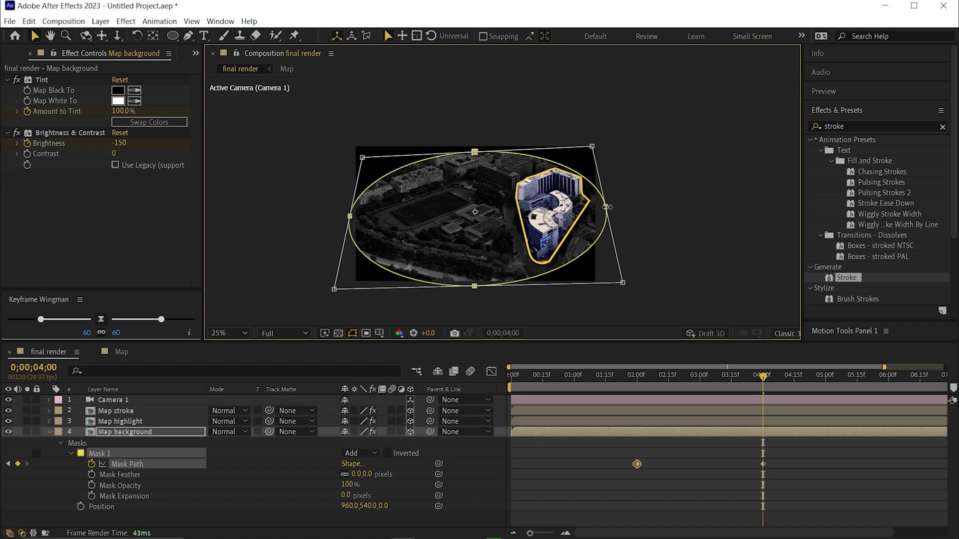
left_click_drag(606, 207, 614, 207)
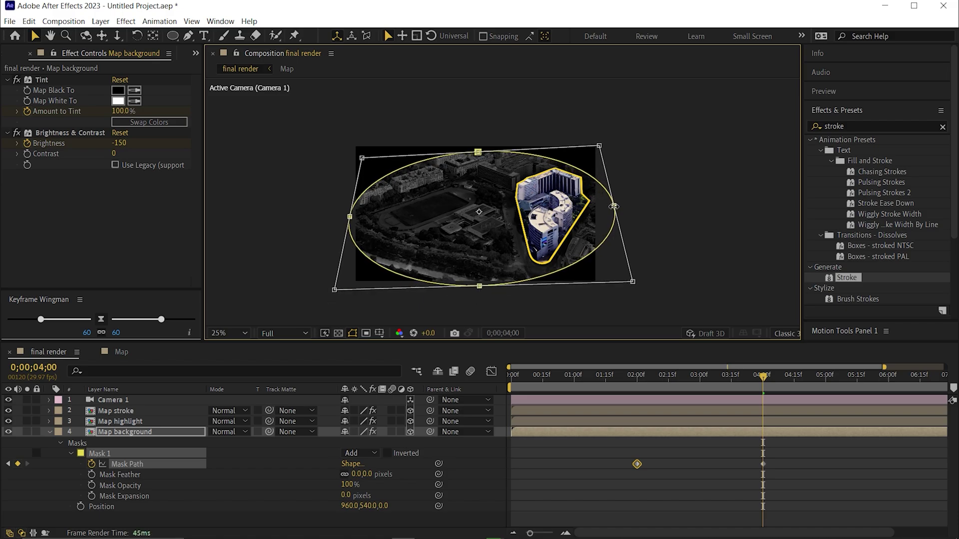
left_click(207, 494)
Set the background's Mask Feather to 132 pixels to soften the ellipse edge
left_click(129, 474)
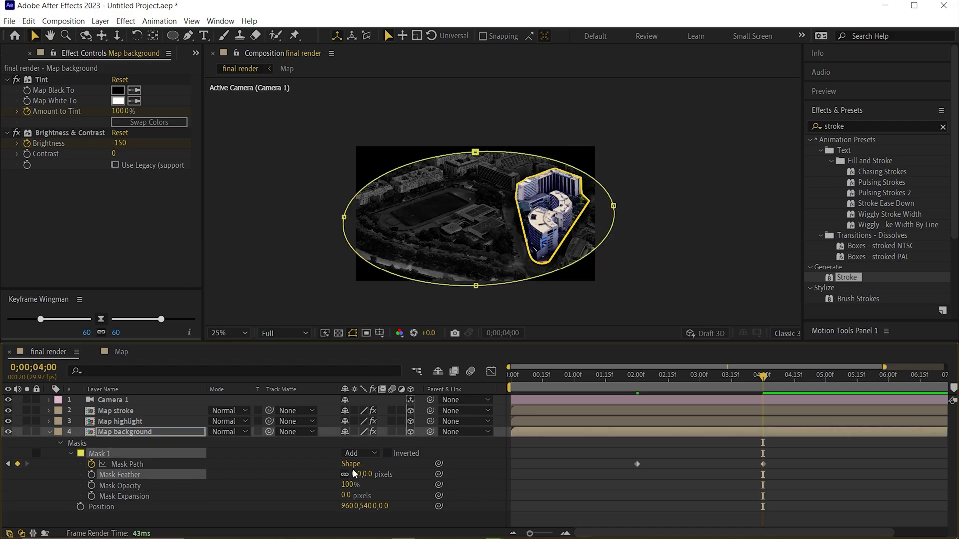
left_click_drag(376, 474, 540, 472)
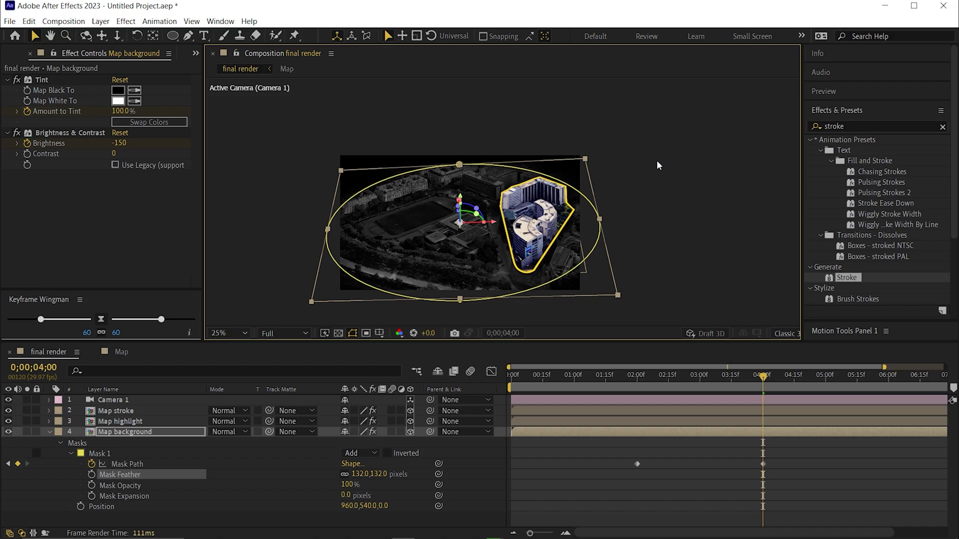
left_click(619, 309)
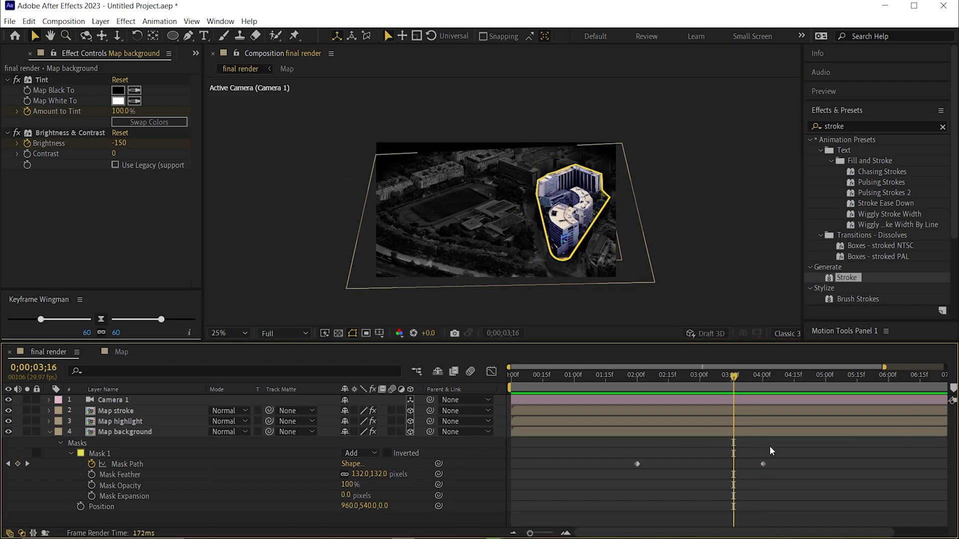
Easy-ease both Mask Path keyframes, adjust their speed curve and scrub through the mask animation
left_click_drag(772, 451, 556, 479)
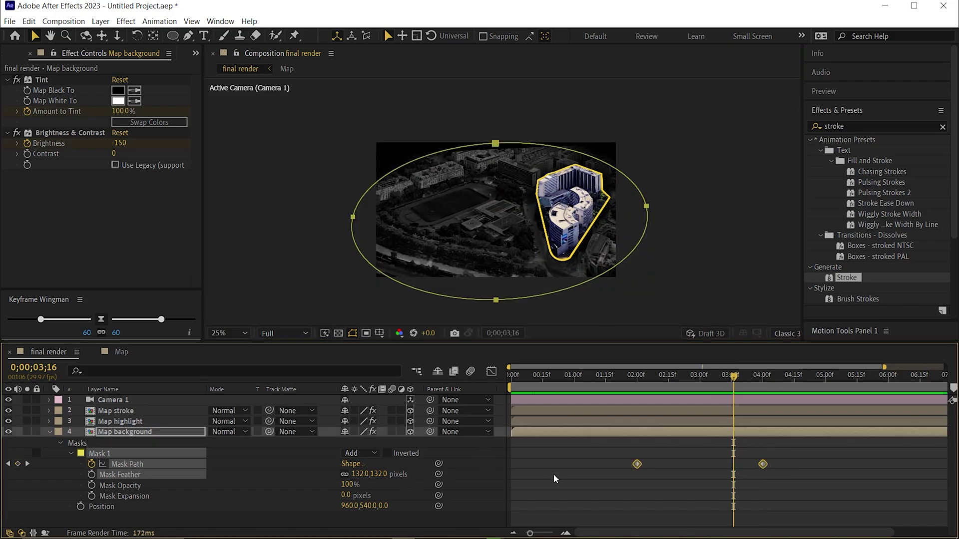
key("F9")
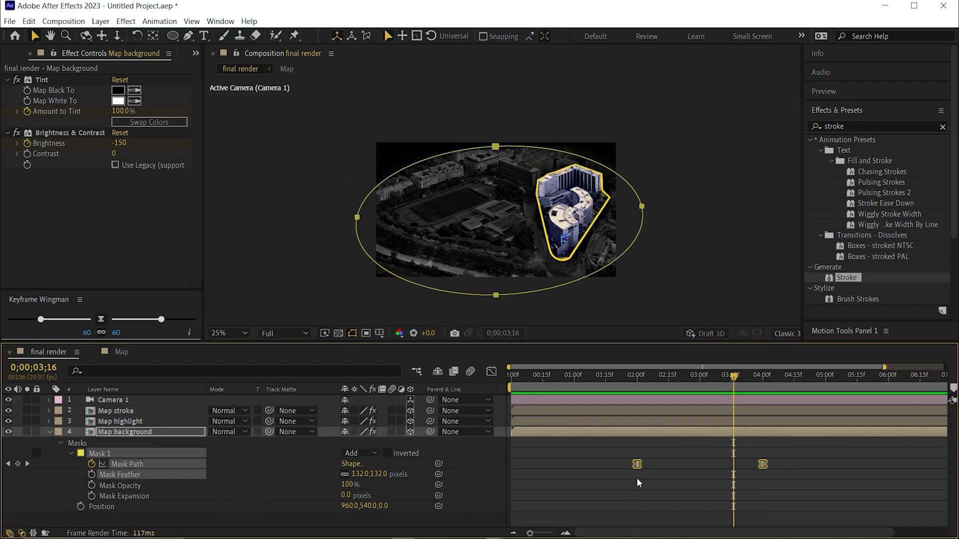
left_click_drag(795, 456, 627, 479)
left_click(491, 371)
left_click_drag(718, 524, 703, 500)
left_click_drag(734, 378, 581, 387)
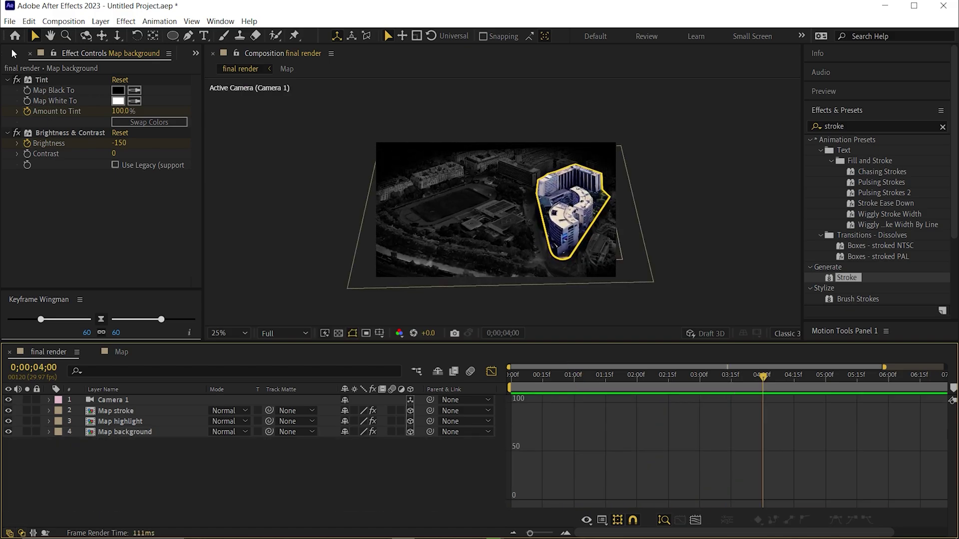
Open the Text composition and scrub through its title animation to about 0;00;01;25
left_click(11, 48)
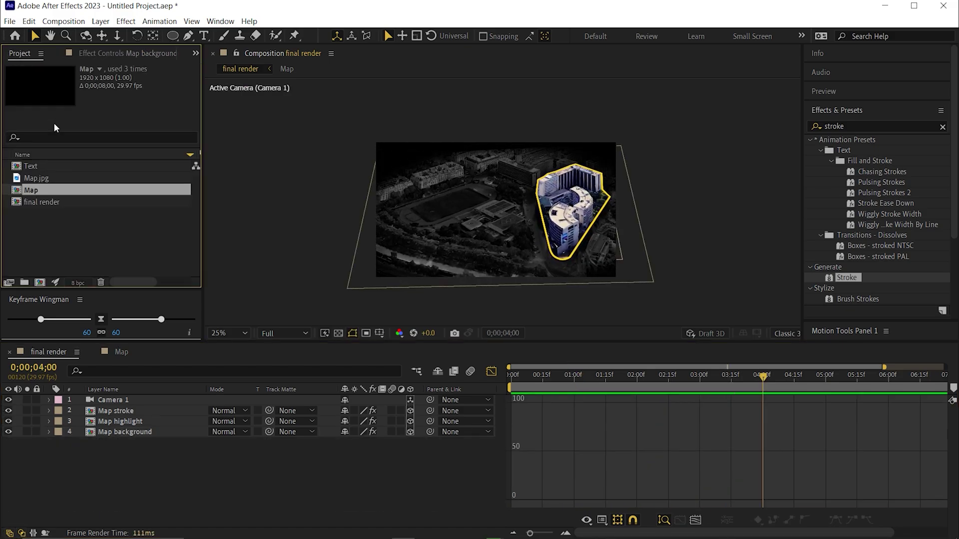
double_click(50, 166)
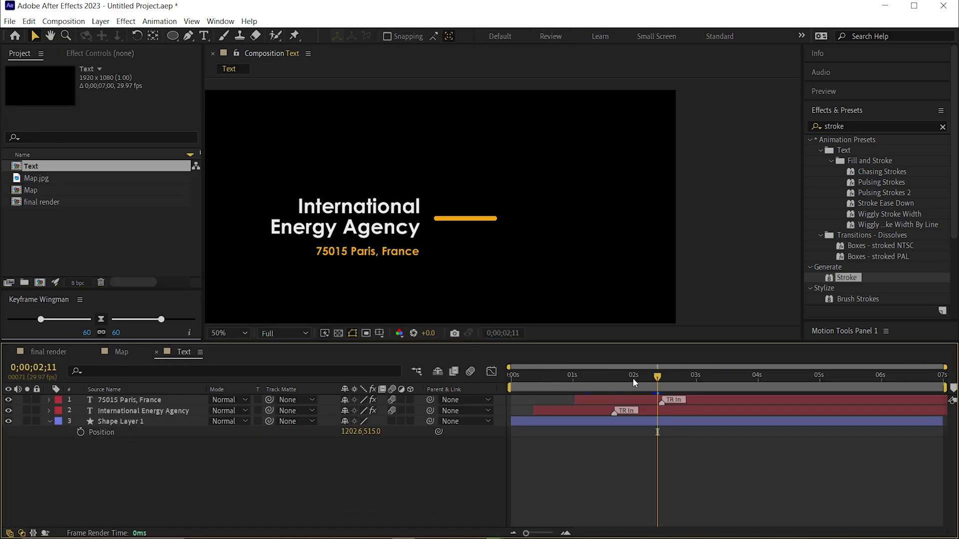
mouse_move(633, 379)
left_mouse_down()
mouse_move(477, 379)
mouse_move(642, 382)
mouse_move(515, 382)
mouse_move(625, 384)
left_mouse_up()
Expand the contents of Shape Layer 1 and Shape 1 to inspect the line's Trim Paths keyframes
left_click(577, 424)
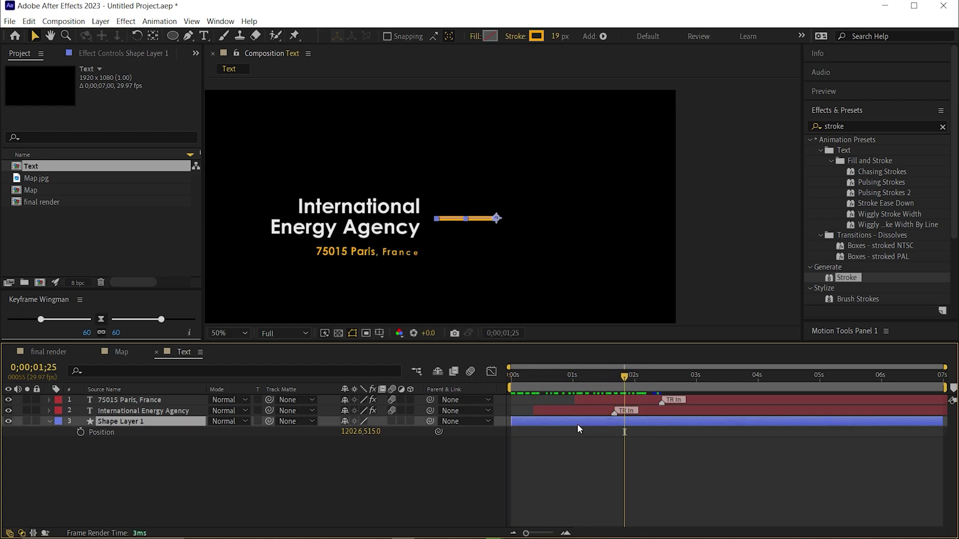
left_click(54, 424)
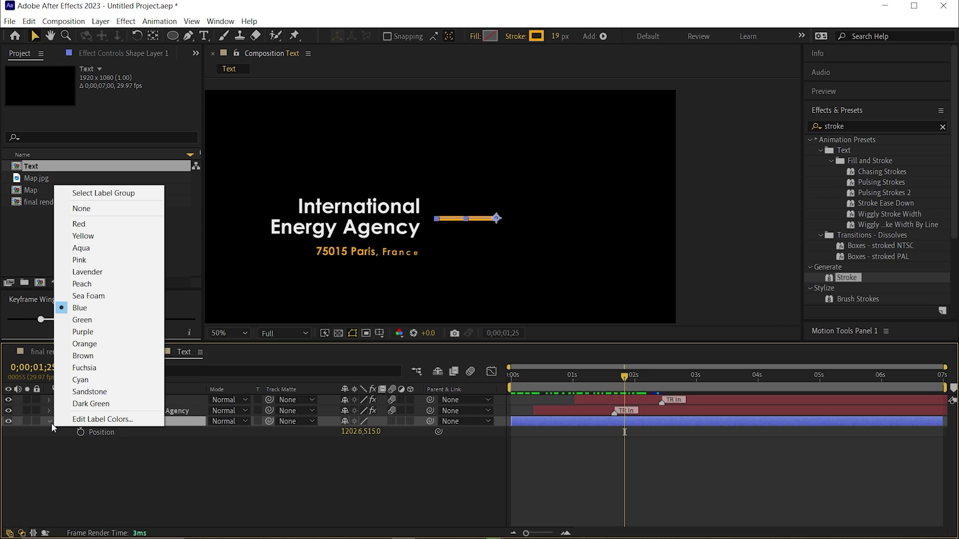
left_click(51, 424)
left_click(52, 423)
left_click(60, 443)
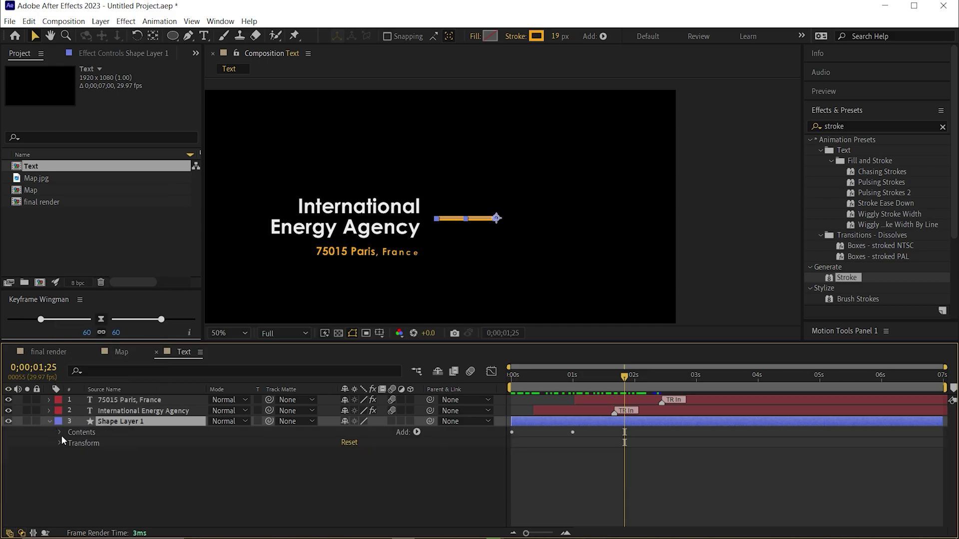
left_click(59, 432)
left_click(71, 443)
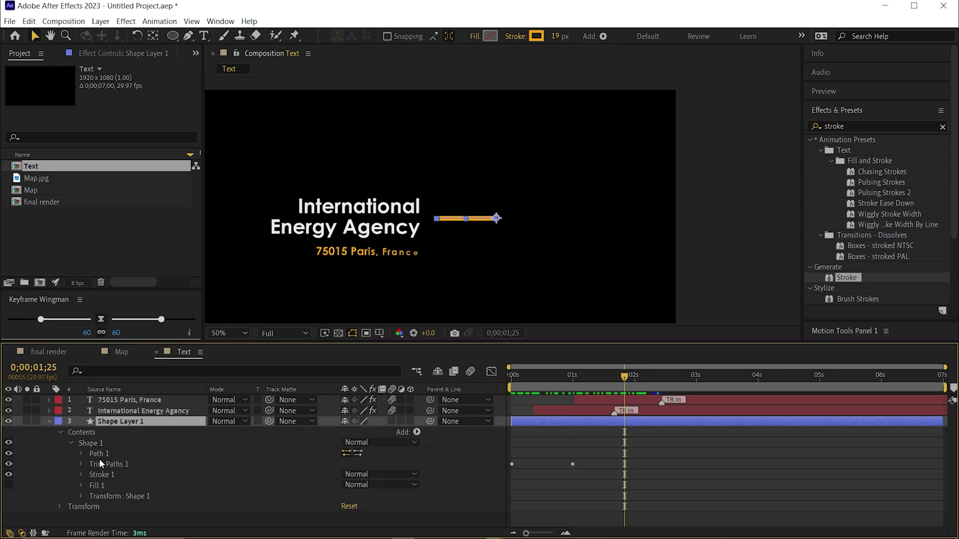
Select both text layers and scrub through the composition to review their entrance animation
left_click(134, 410)
left_click(128, 400)
left_click(133, 412, "ctrl")
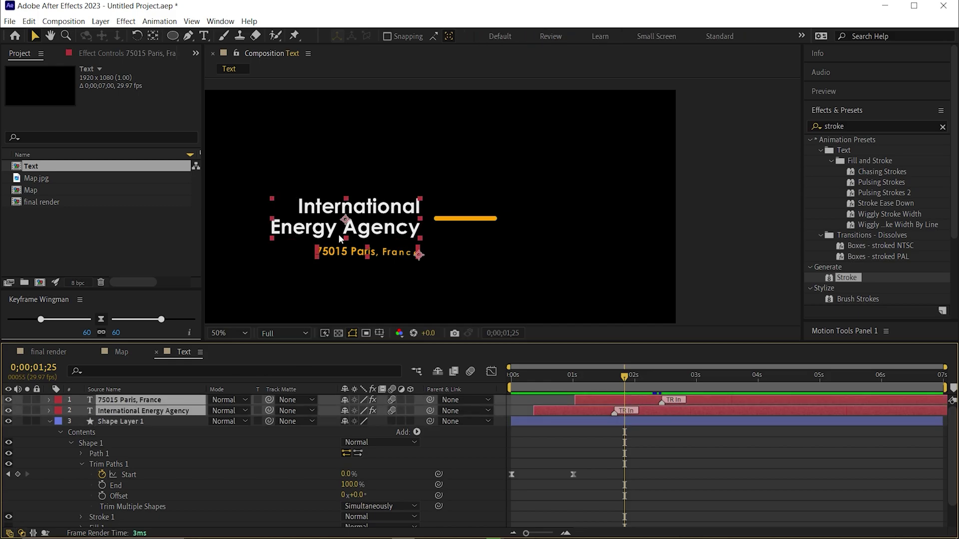
left_click_drag(645, 372, 523, 378)
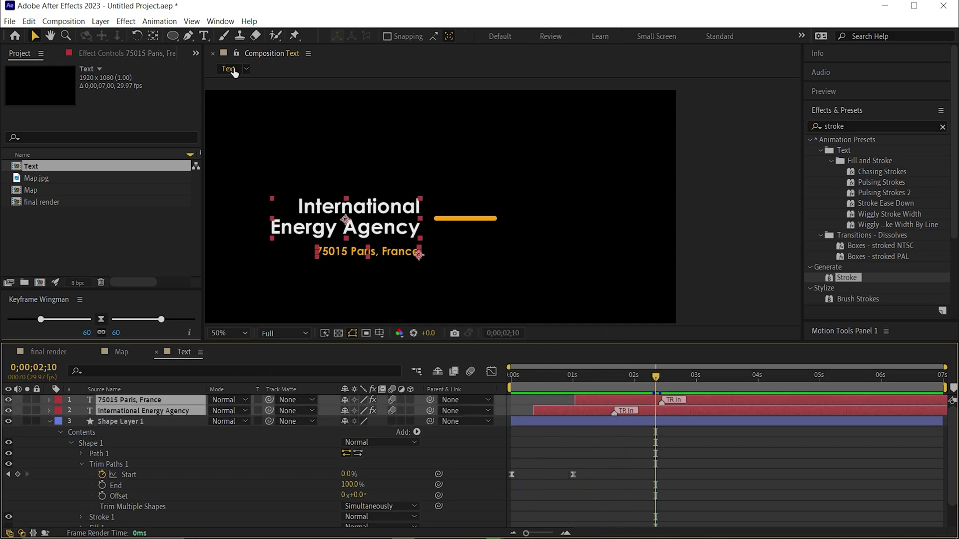
Inspect the selected text layers' In presets in Animation Composer 3, replay the title animation and close the extension
left_click(220, 21)
left_click(280, 131)
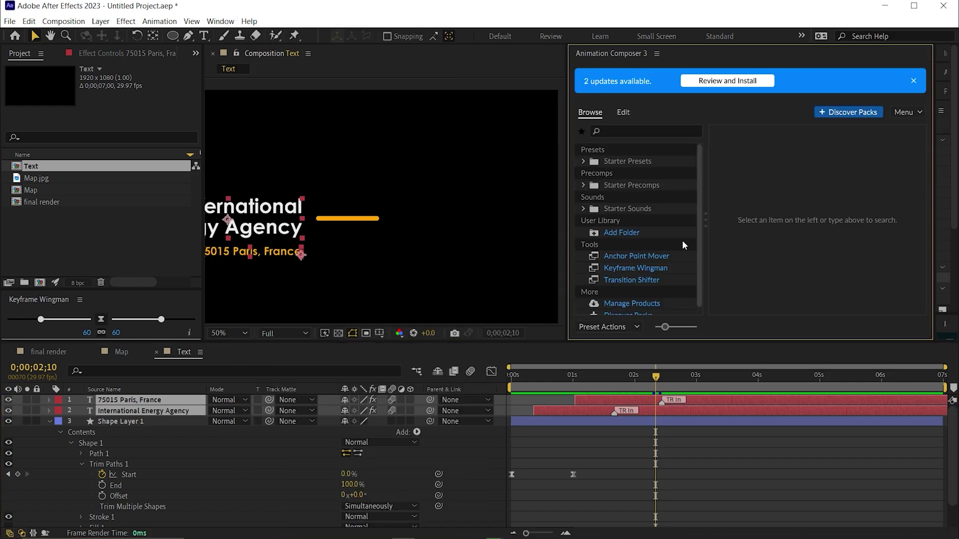
mouse_move(656, 382)
left_mouse_down()
mouse_move(548, 385)
mouse_move(647, 384)
left_mouse_up()
key("space")
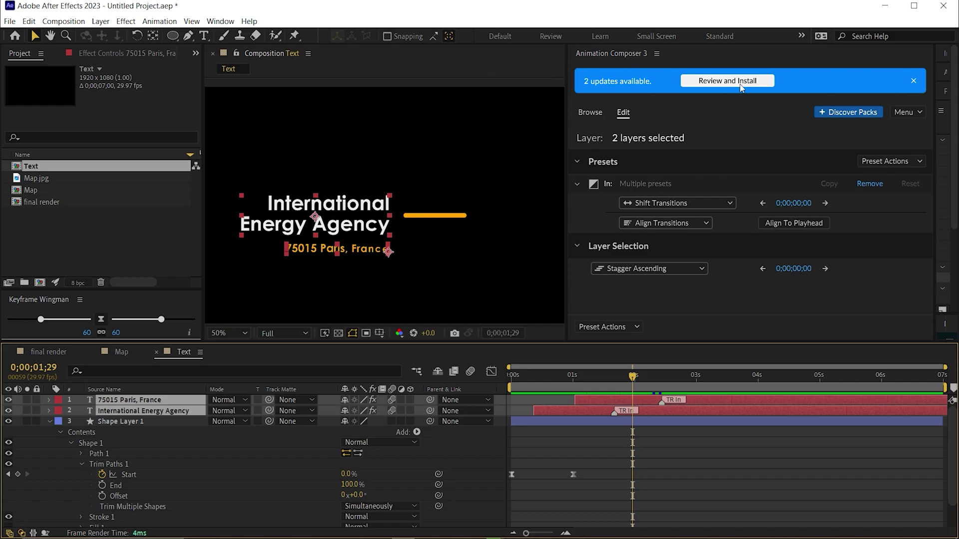
left_click(656, 53)
left_click(680, 59)
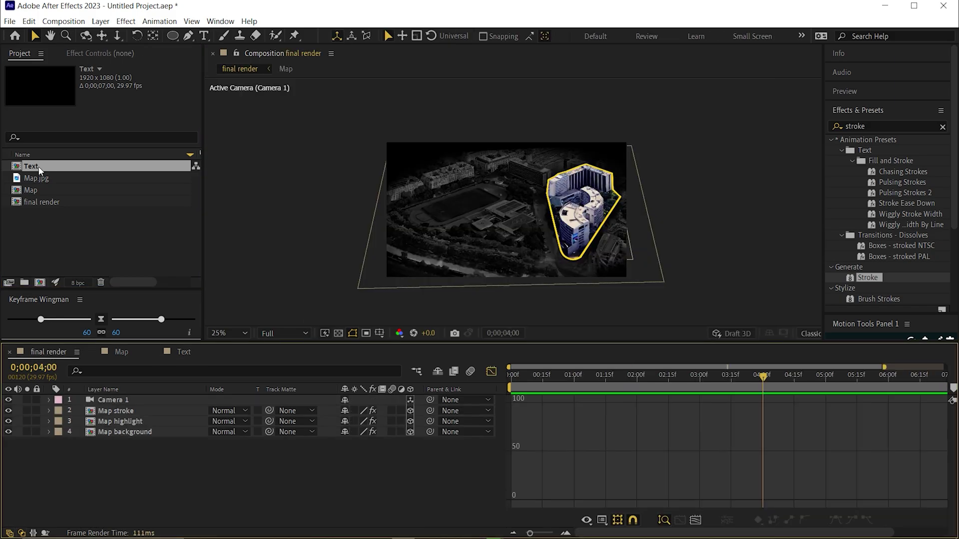
Place the Text composition below Camera 1 in final render as a 3D layer beside the highlighted building, starting at about 0;00;03;00
left_click_drag(39, 171, 126, 367)
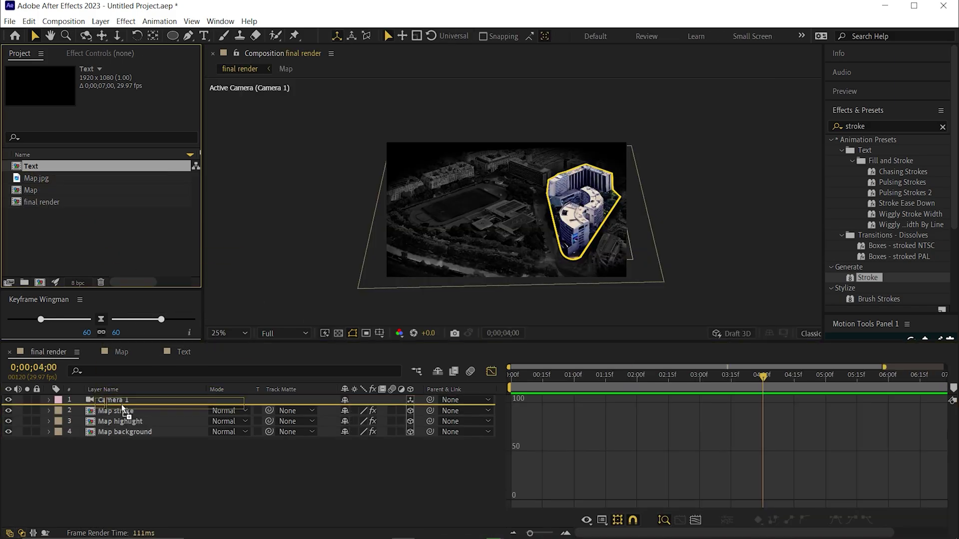
left_click_drag(122, 409, 122, 410)
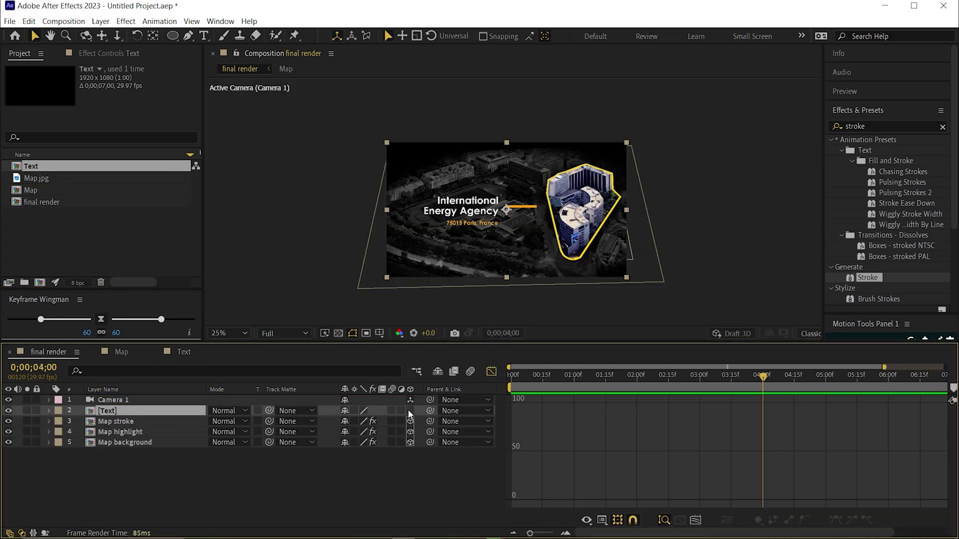
mouse_move(479, 215)
left_mouse_down()
mouse_move(499, 216)
mouse_move(482, 207)
left_mouse_up()
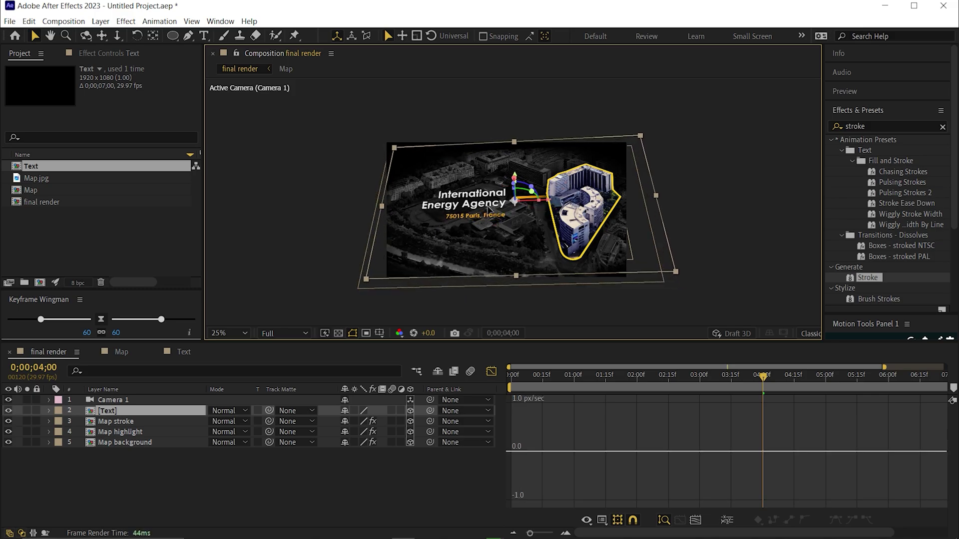
left_click(364, 501)
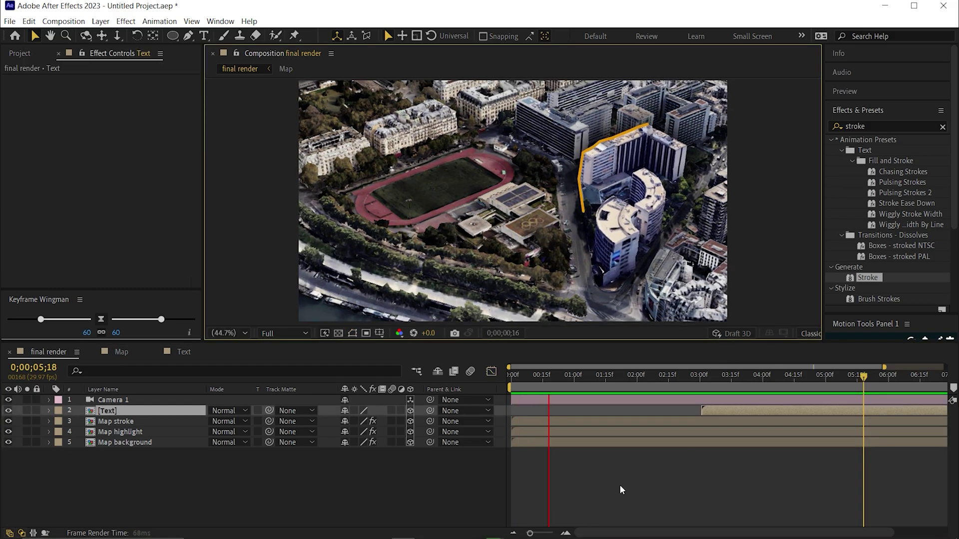